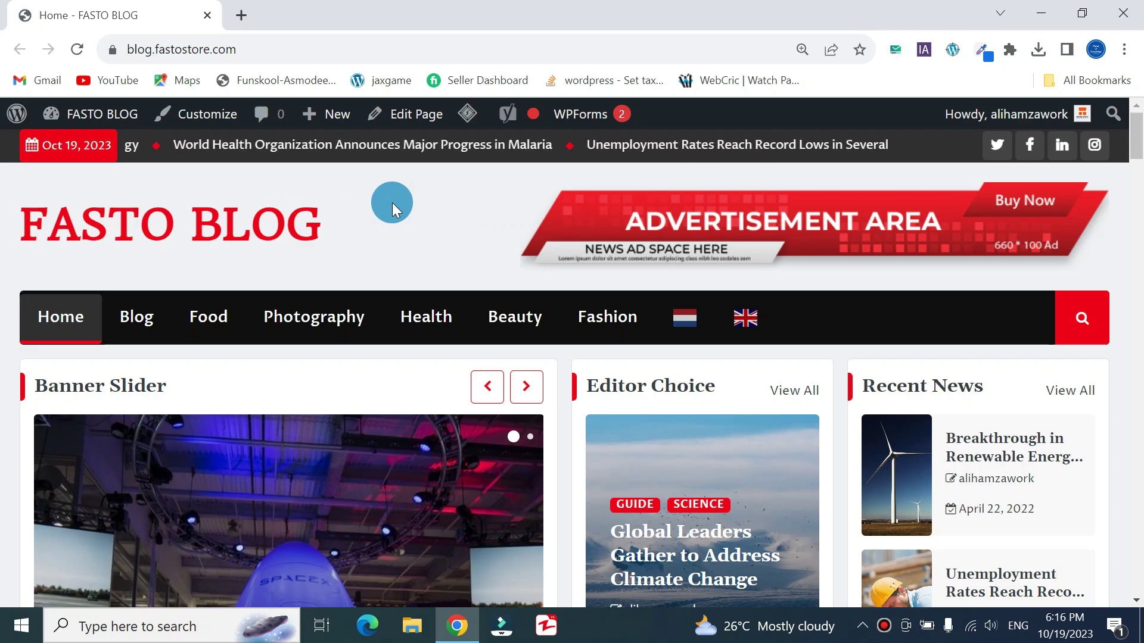
Open the PageSpeed Insights site at pagespeed.web.dev in a new browser tab
{"action": "left_click", "coordinate": [243, 13]}
{"action": "type", "text": "pagespeed.web.dev"}
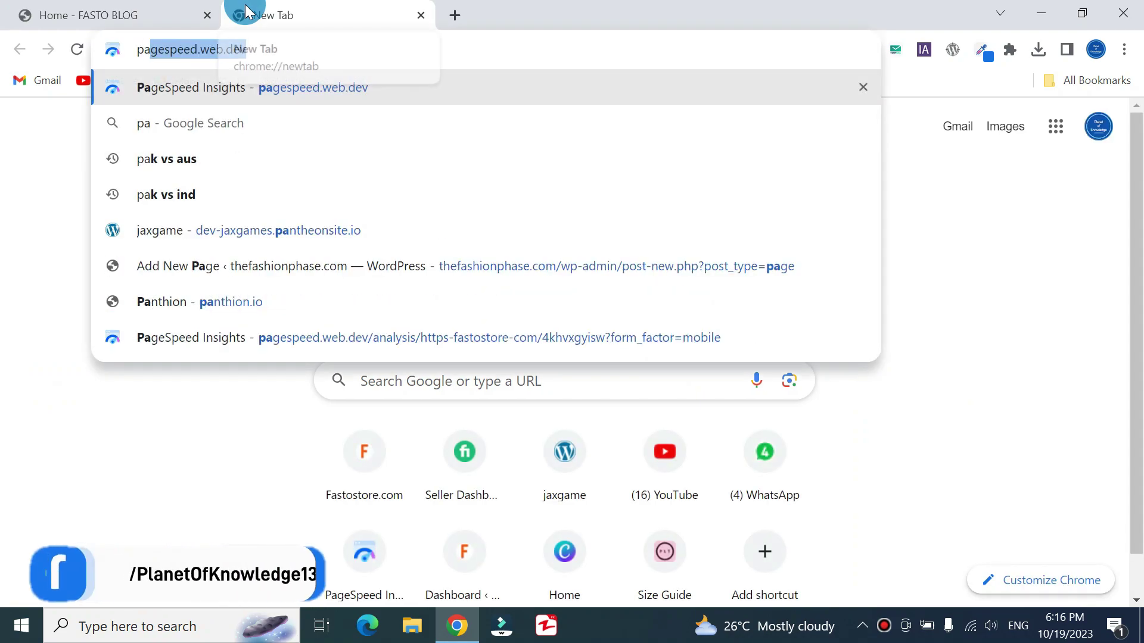
{"action": "key", "text": "Return"}
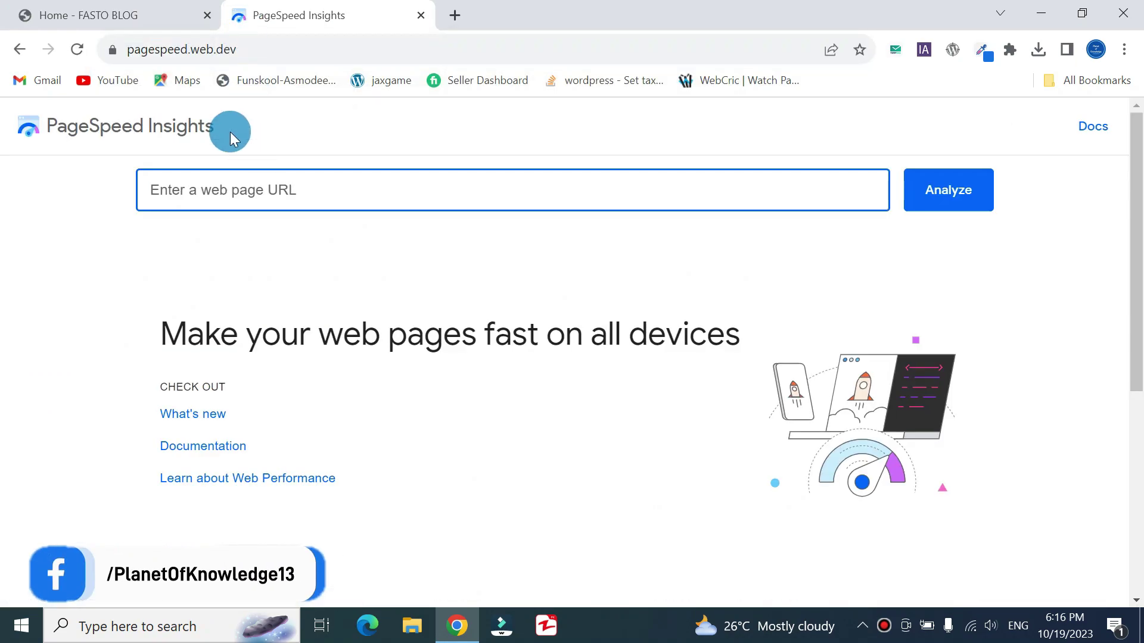
{"action": "left_click", "coordinate": [148, 12]}
{"action": "left_click", "coordinate": [176, 49]}
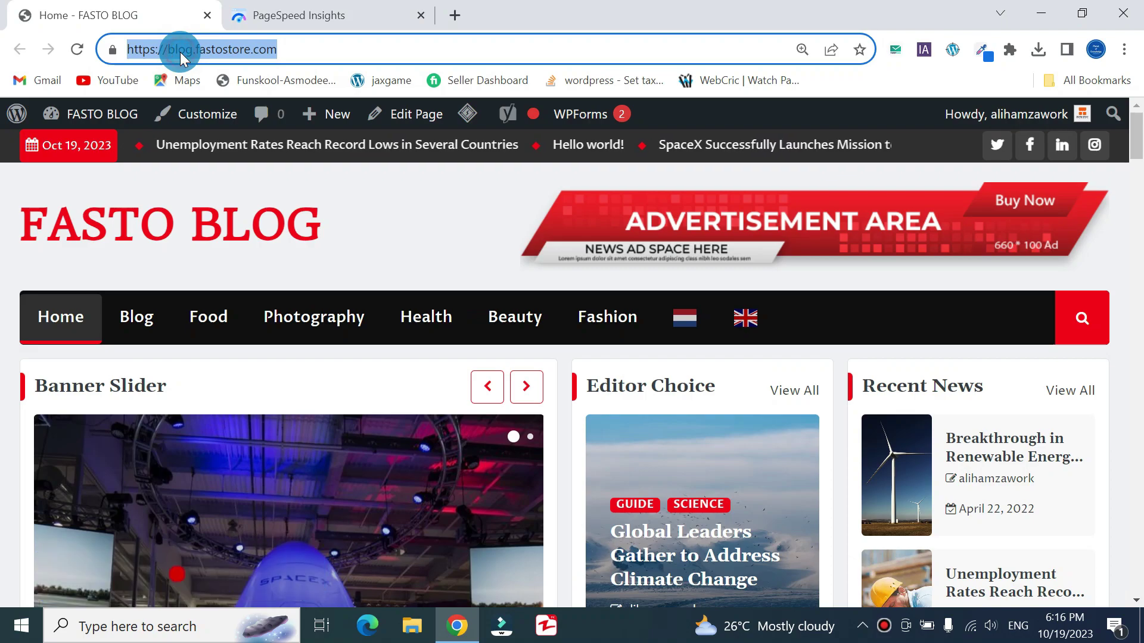
{"action": "right_click", "coordinate": [180, 52]}
{"action": "left_click", "coordinate": [242, 165]}
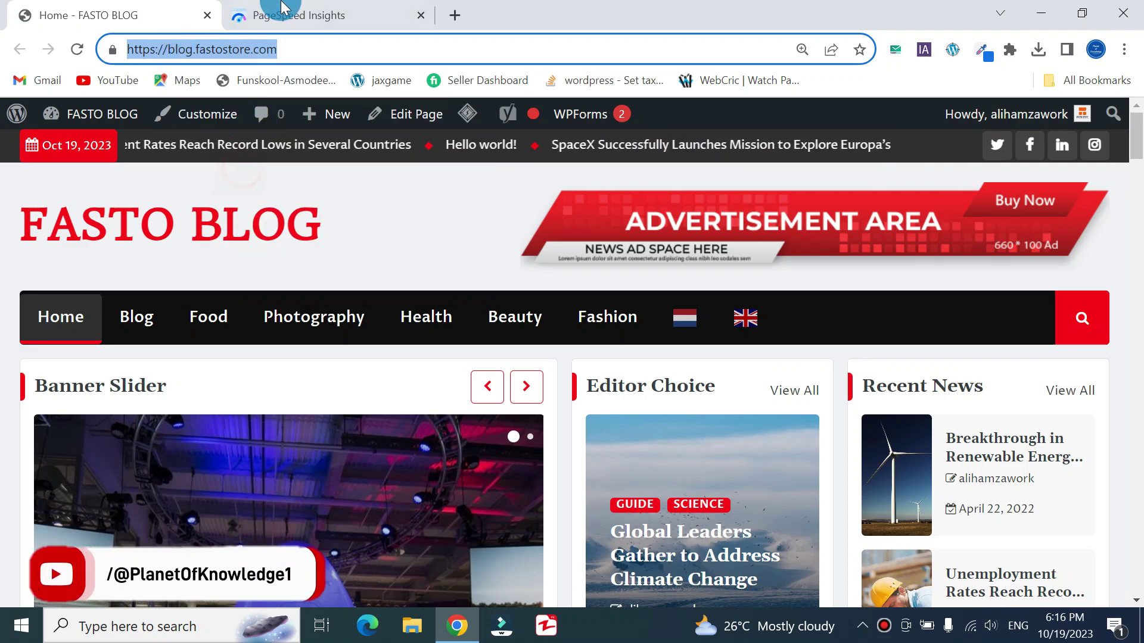
{"action": "left_click", "coordinate": [281, 7]}
{"action": "left_click", "coordinate": [290, 180]}
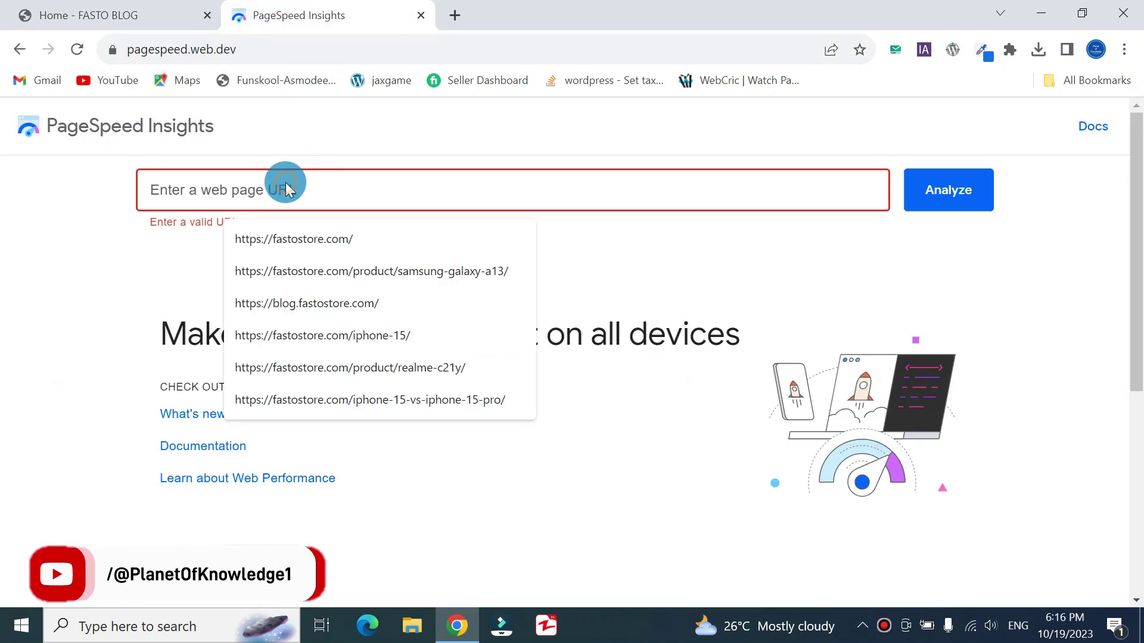
{"action": "right_click", "coordinate": [288, 184]}
{"action": "left_click", "coordinate": [337, 302]}
{"action": "left_click", "coordinate": [940, 194]}
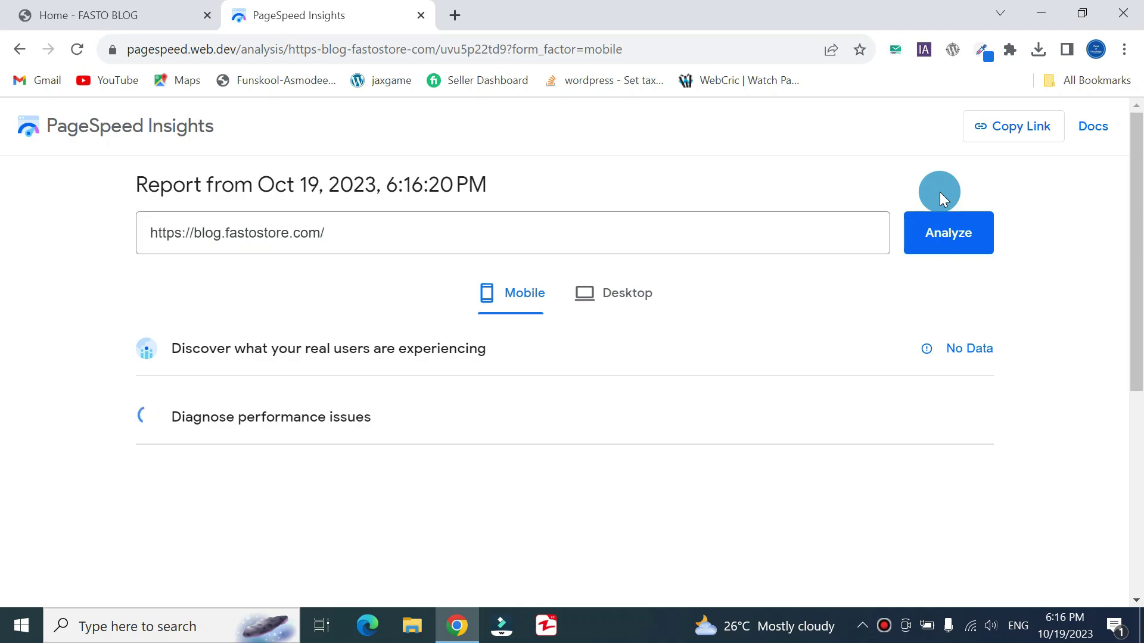
Review the mobile report's scores, First Contentful Paint and other metrics, and the details of the "Properly size images" opportunity
{"action": "left_click", "coordinate": [563, 293]}
{"action": "left_click", "coordinate": [499, 293]}
{"action": "left_click", "coordinate": [578, 298]}
{"action": "left_click", "coordinate": [512, 295]}
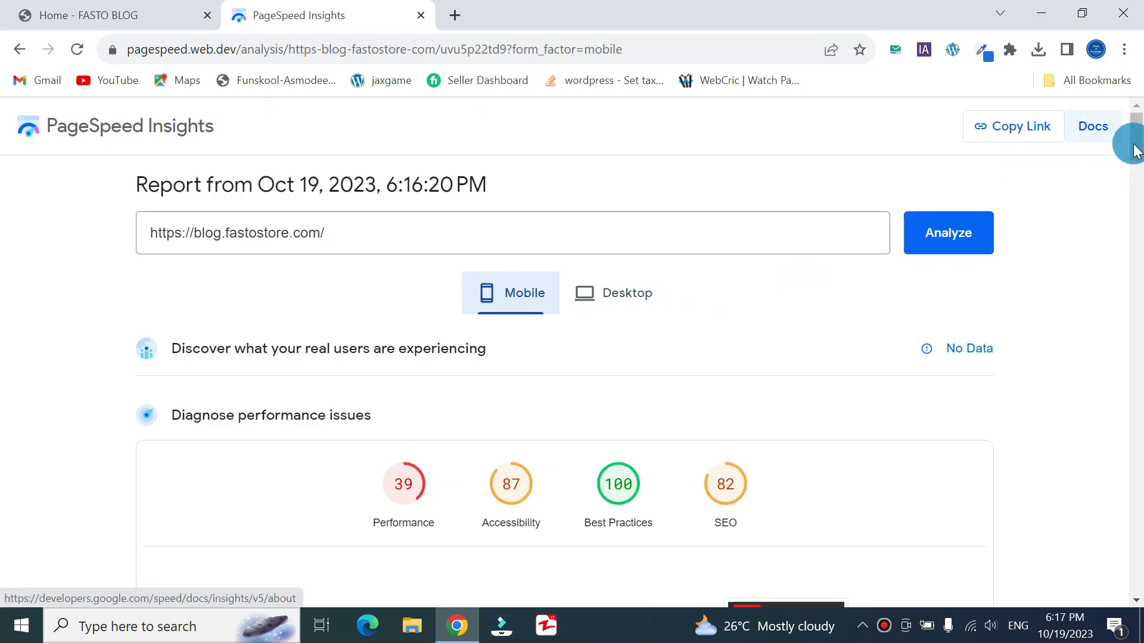
{"action": "left_click_drag", "start_coordinate": [1136, 150], "coordinate": [1139, 173]}
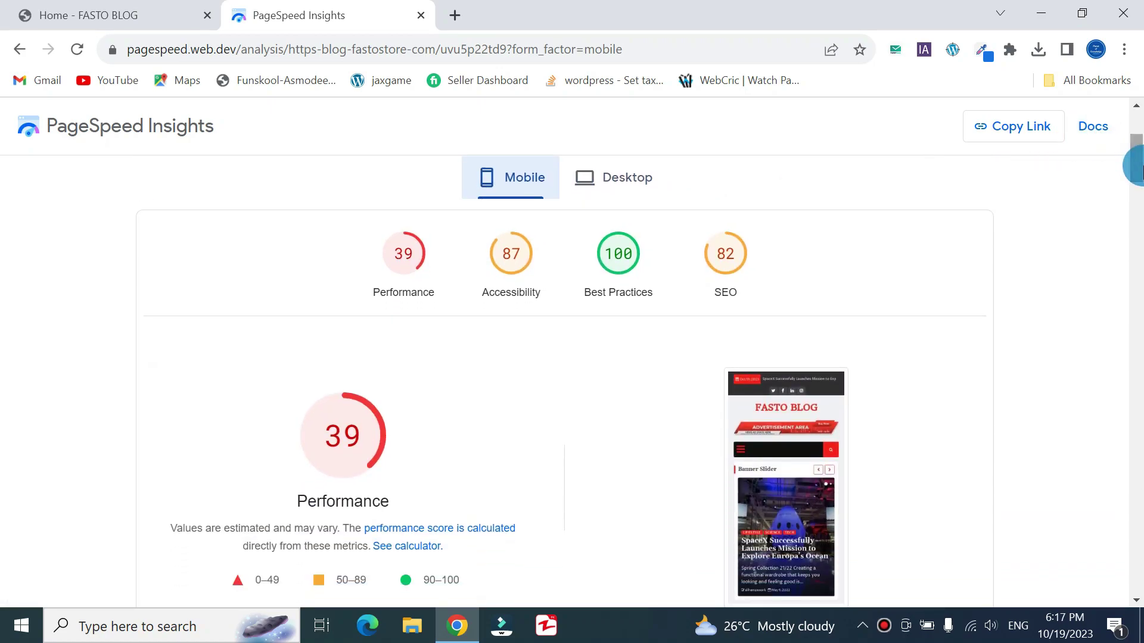
{"action": "left_click_drag", "start_coordinate": [1134, 171], "coordinate": [1139, 217]}
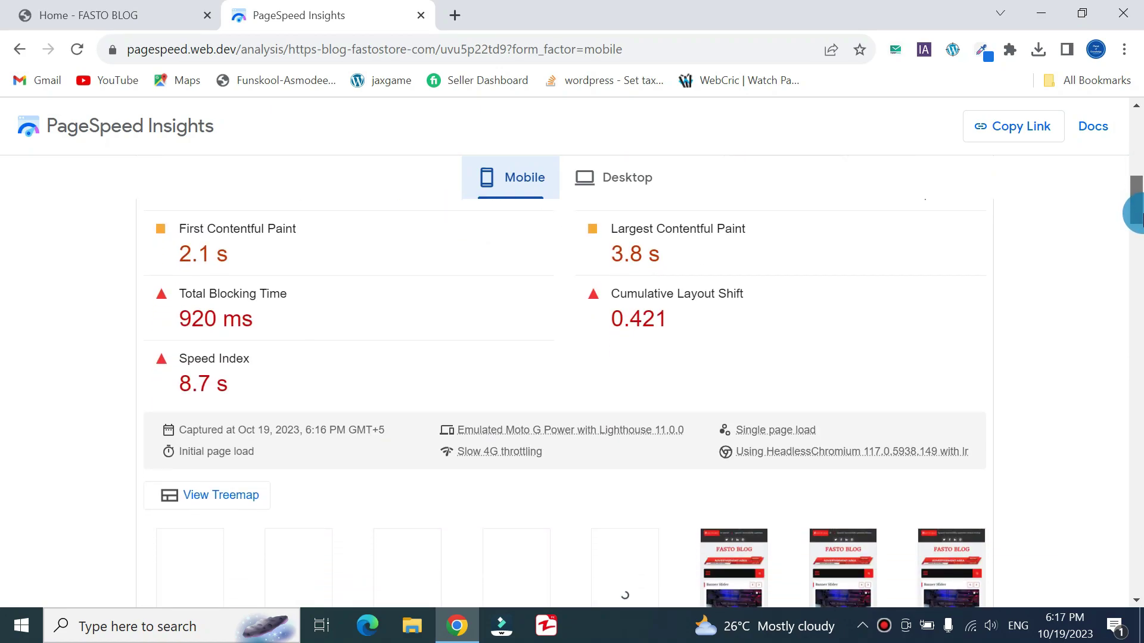
{"action": "left_click_drag", "start_coordinate": [179, 254], "coordinate": [233, 253]}
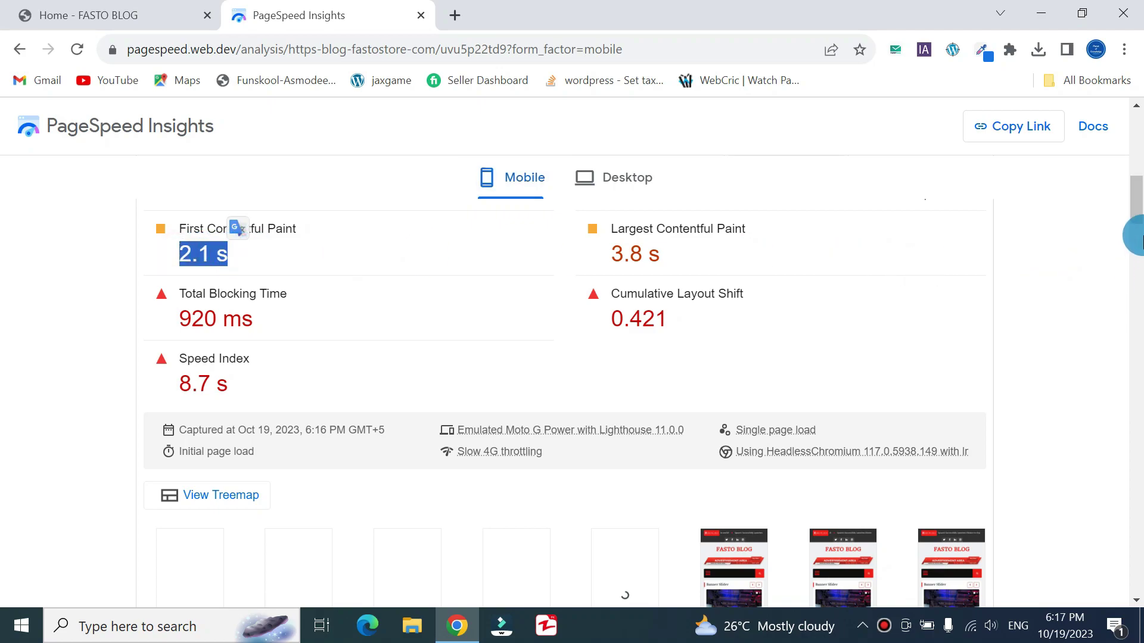
{"action": "scroll", "coordinate": [1140, 208], "scroll_direction": "up", "scroll_amount": 1}
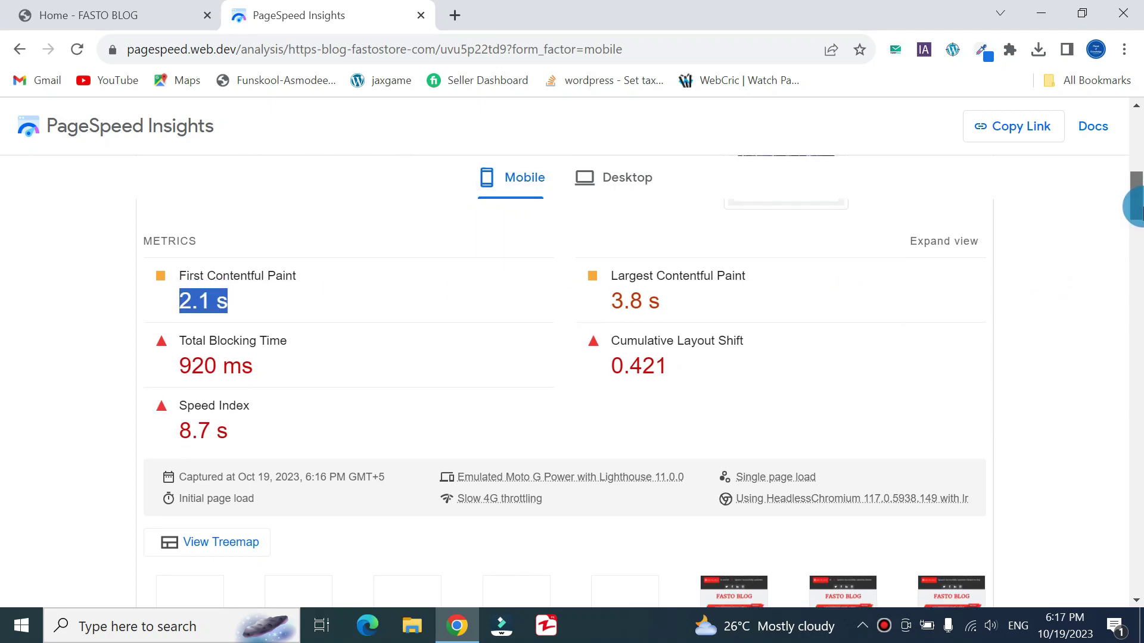
{"action": "left_click_drag", "start_coordinate": [1139, 208], "coordinate": [1140, 260]}
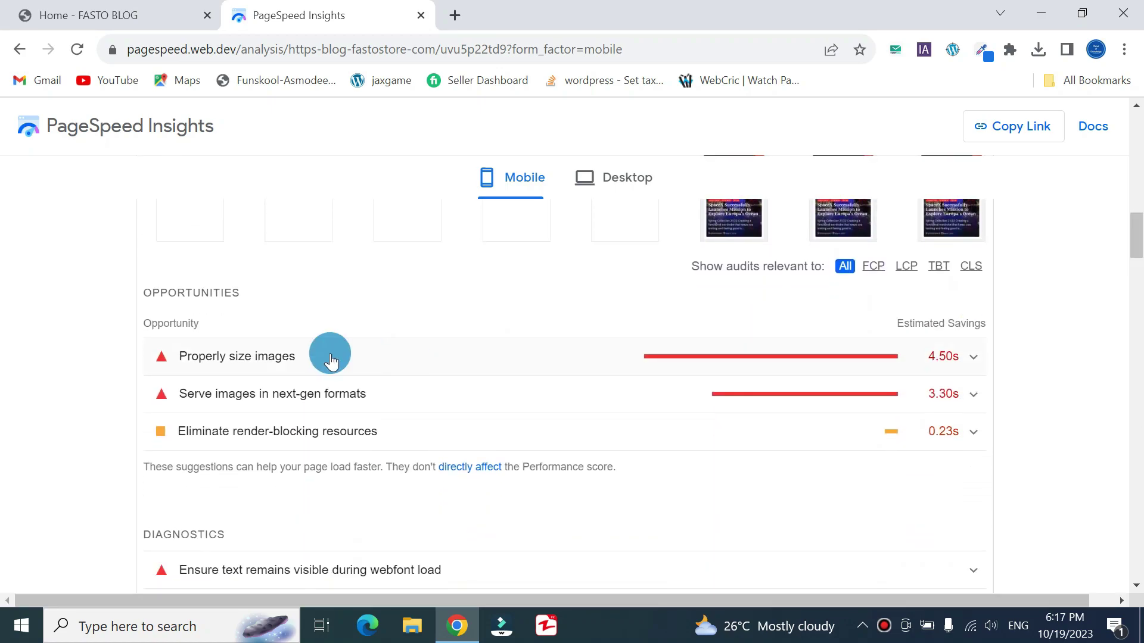
{"action": "left_click", "coordinate": [280, 357]}
{"action": "left_click", "coordinate": [280, 357]}
Check the desktop report's metrics, including First Contentful Paint, and compare its overall scores with the mobile report
{"action": "left_click", "coordinate": [626, 182]}
{"action": "left_click_drag", "start_coordinate": [1137, 237], "coordinate": [1136, 185]}
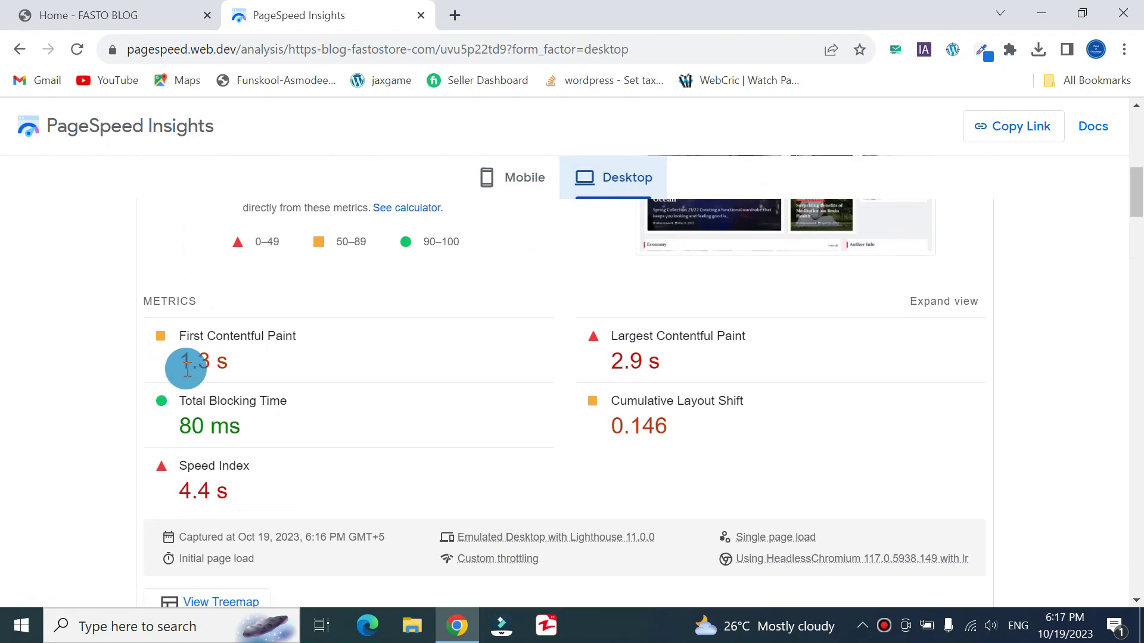
{"action": "left_click_drag", "start_coordinate": [179, 363], "coordinate": [255, 365]}
{"action": "left_click_drag", "start_coordinate": [1136, 190], "coordinate": [1135, 128]}
{"action": "left_click", "coordinate": [636, 292]}
{"action": "left_click", "coordinate": [511, 292]}
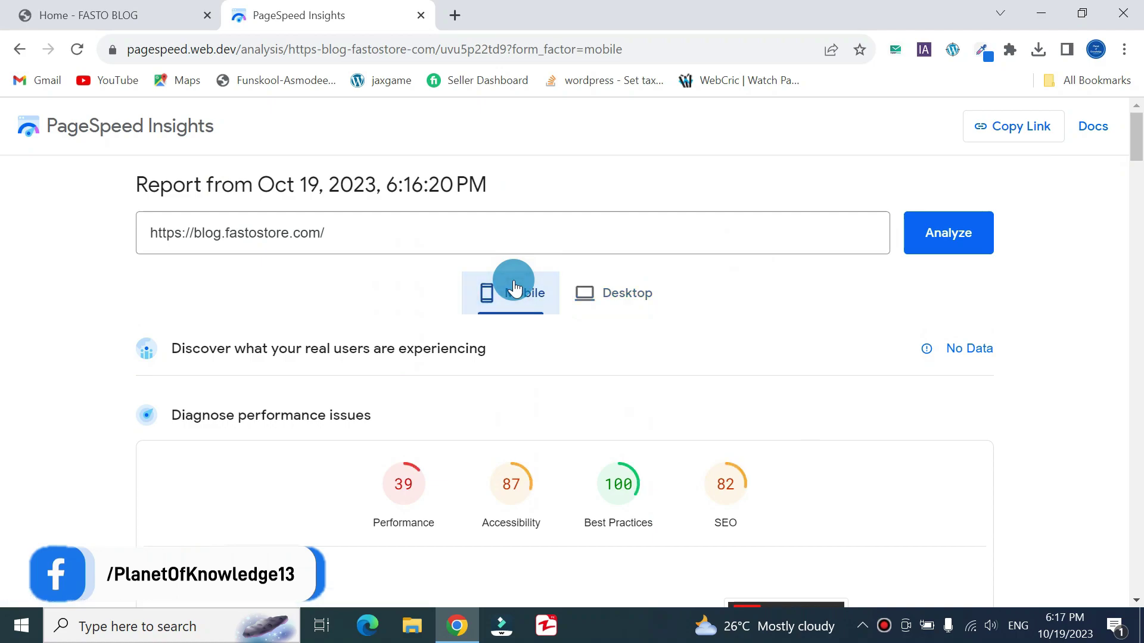
Return to the blog's home page and open its WordPress admin dashboard in a new tab
{"action": "left_click", "coordinate": [142, 9]}
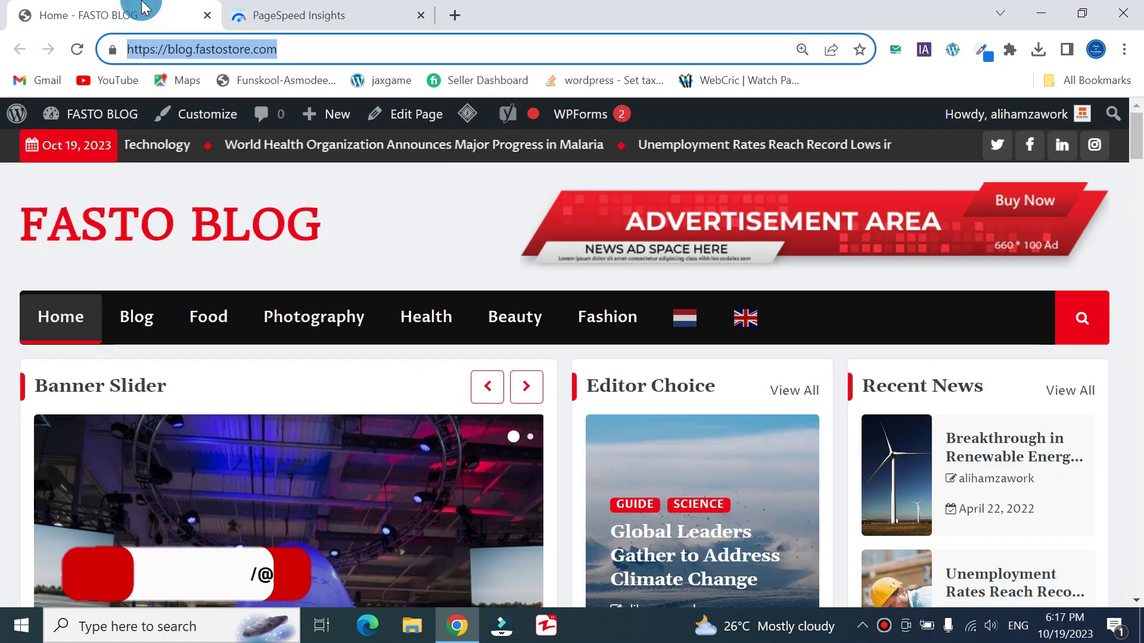
{"action": "mouse_move", "coordinate": [106, 113]}
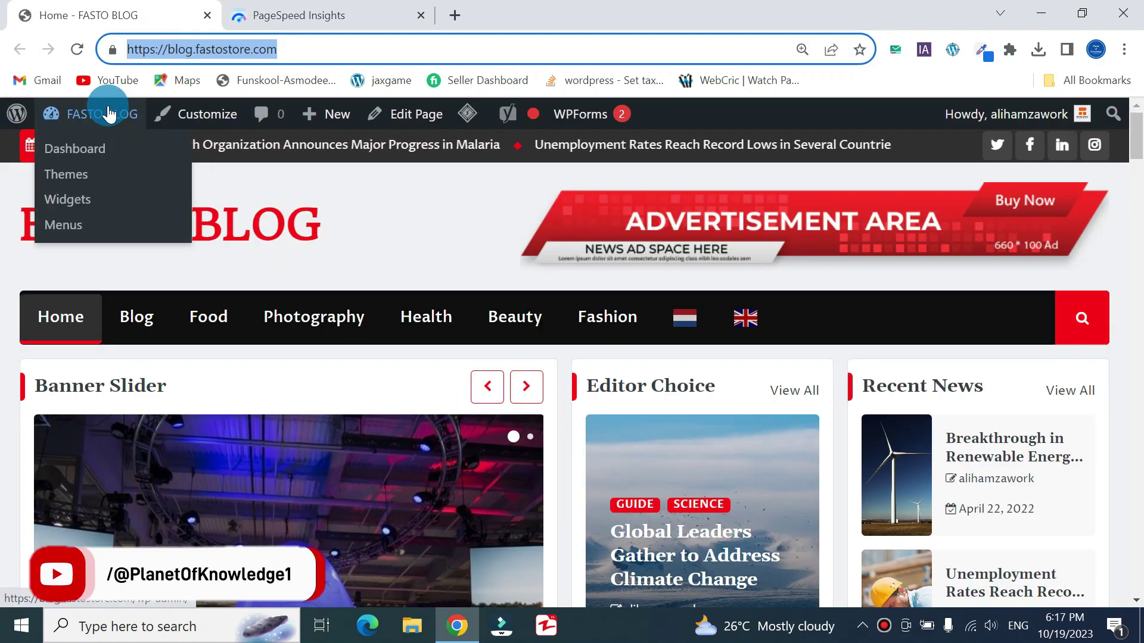
{"action": "right_click", "coordinate": [117, 149]}
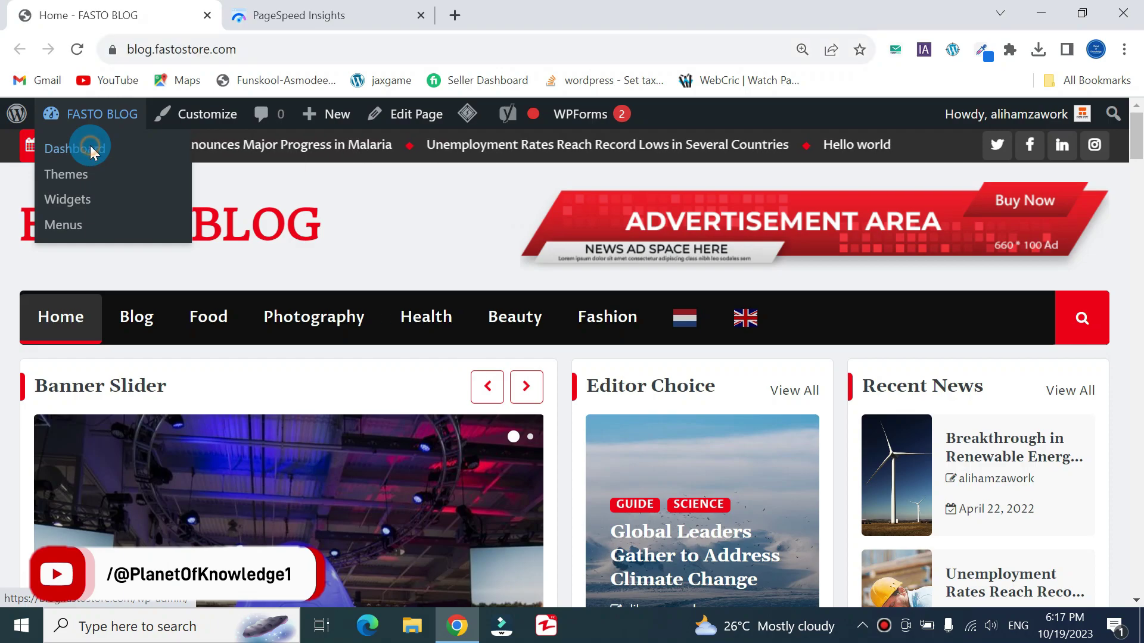
{"action": "left_click", "coordinate": [120, 157]}
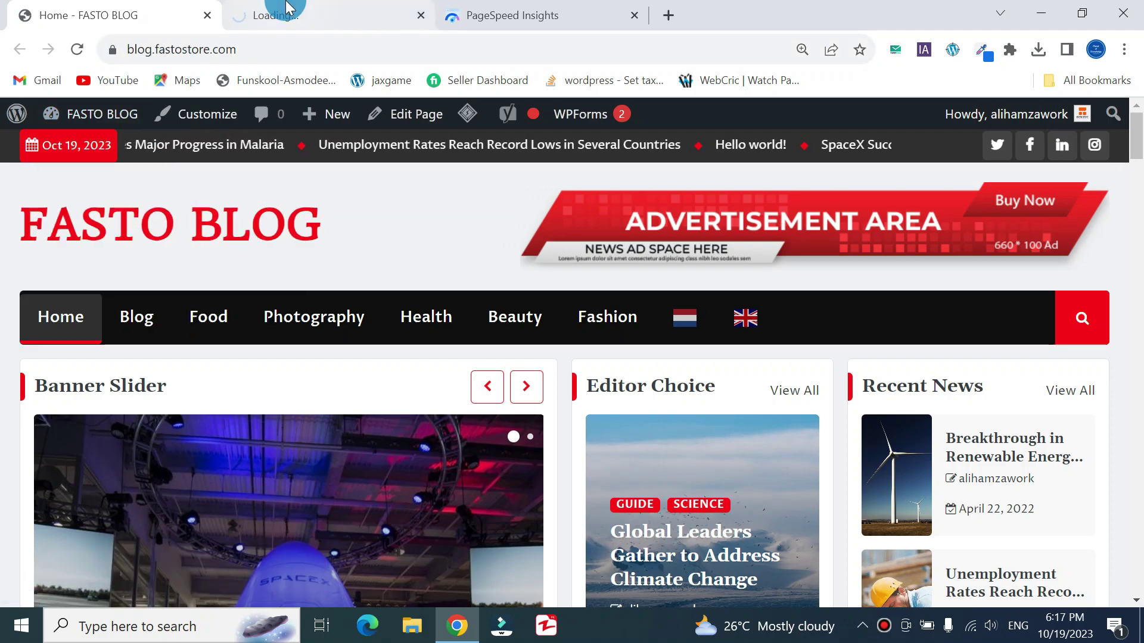
Open the Author Info portrait in its own tab, check the file extension in its address, and close the image
{"action": "left_click_drag", "start_coordinate": [1137, 148], "coordinate": [1137, 215]}
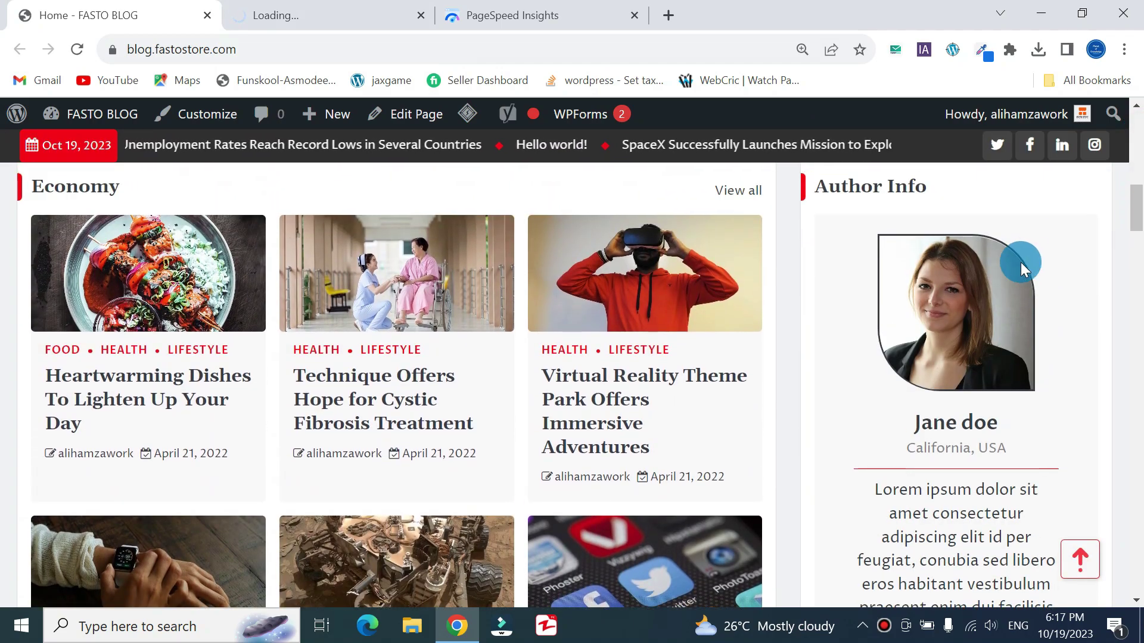
{"action": "right_click", "coordinate": [963, 283]}
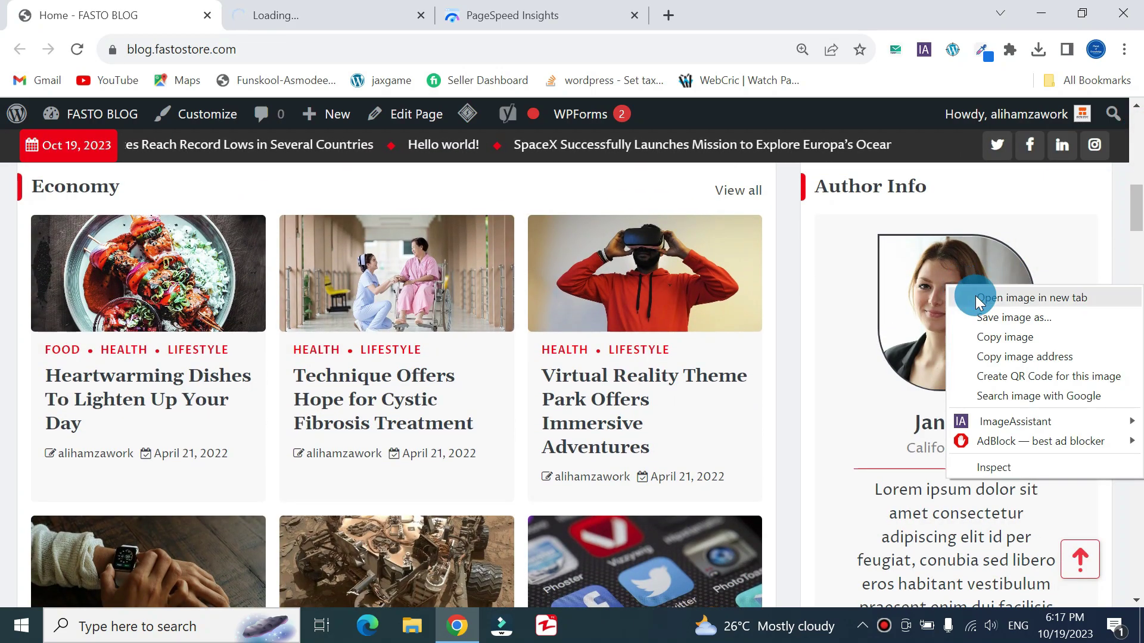
{"action": "left_click", "coordinate": [974, 295]}
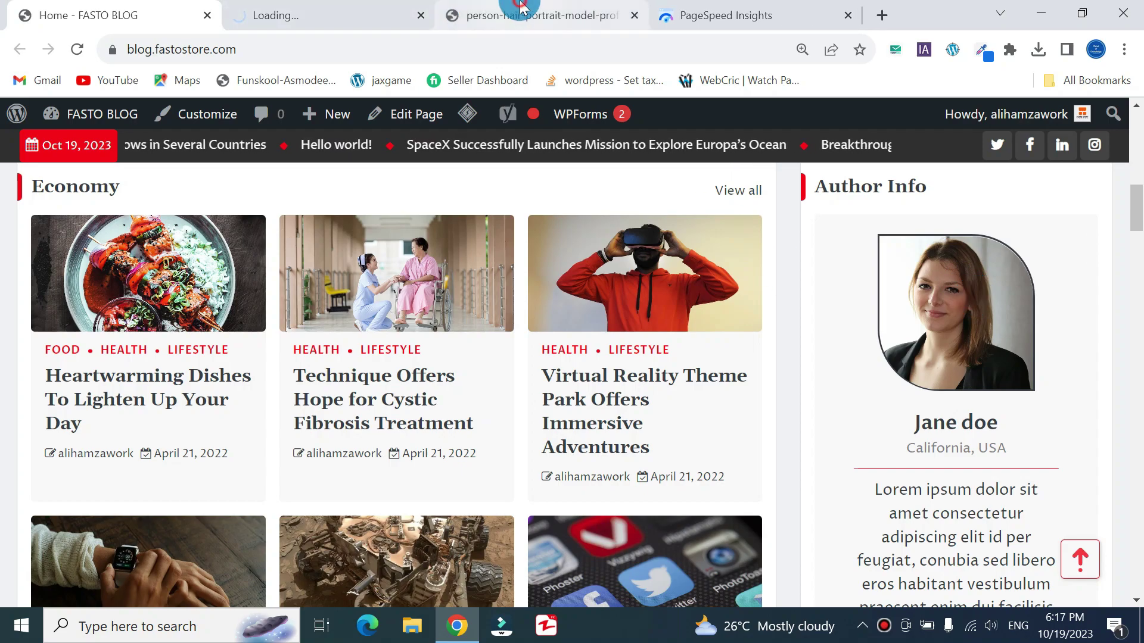
{"action": "left_click", "coordinate": [543, 15]}
{"action": "left_click", "coordinate": [711, 47]}
{"action": "key", "text": "End"}
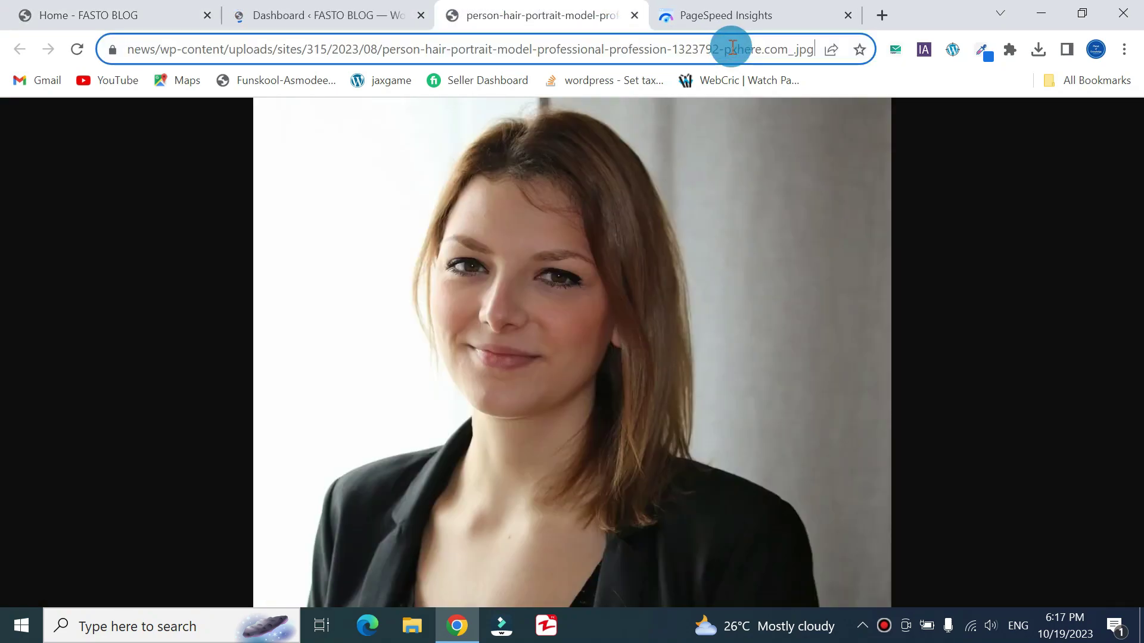
{"action": "left_click_drag", "start_coordinate": [793, 50], "coordinate": [815, 50]}
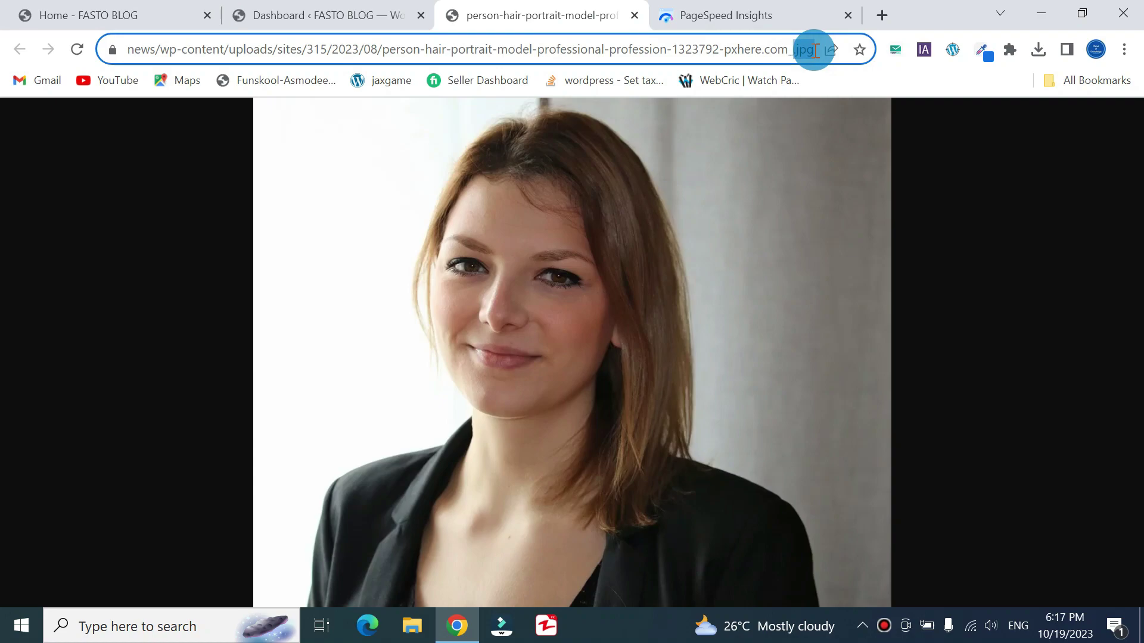
{"action": "left_click", "coordinate": [632, 16]}
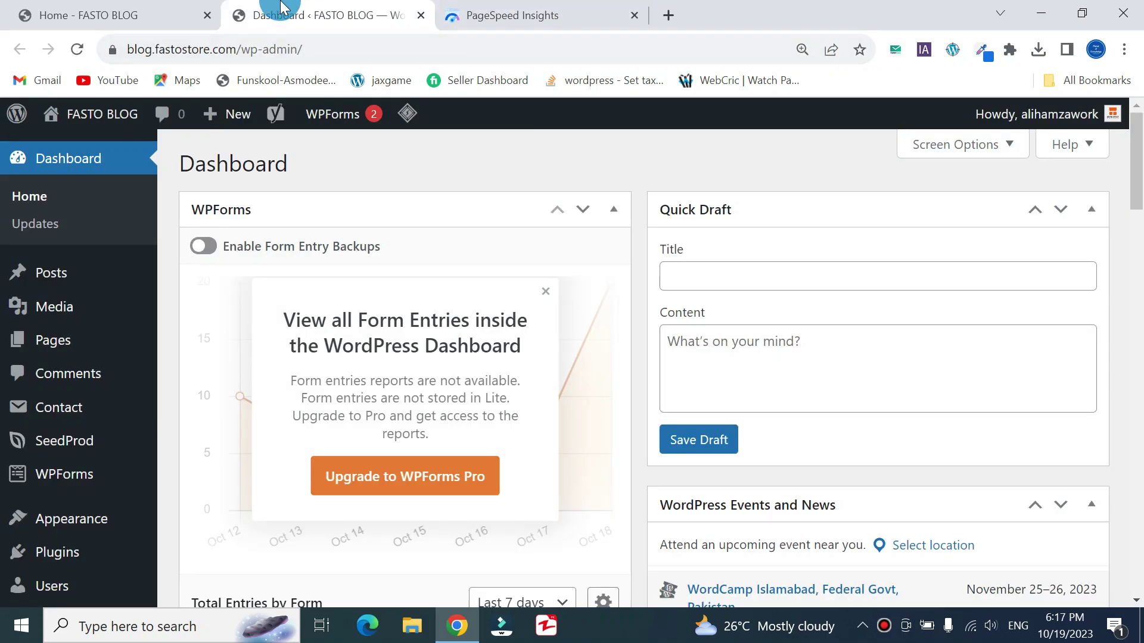
Go to the Add Plugins page in the WordPress dashboard and search for "Webp Express"
{"action": "scroll", "coordinate": [1023, 249], "scroll_direction": "down", "scroll_amount": 5}
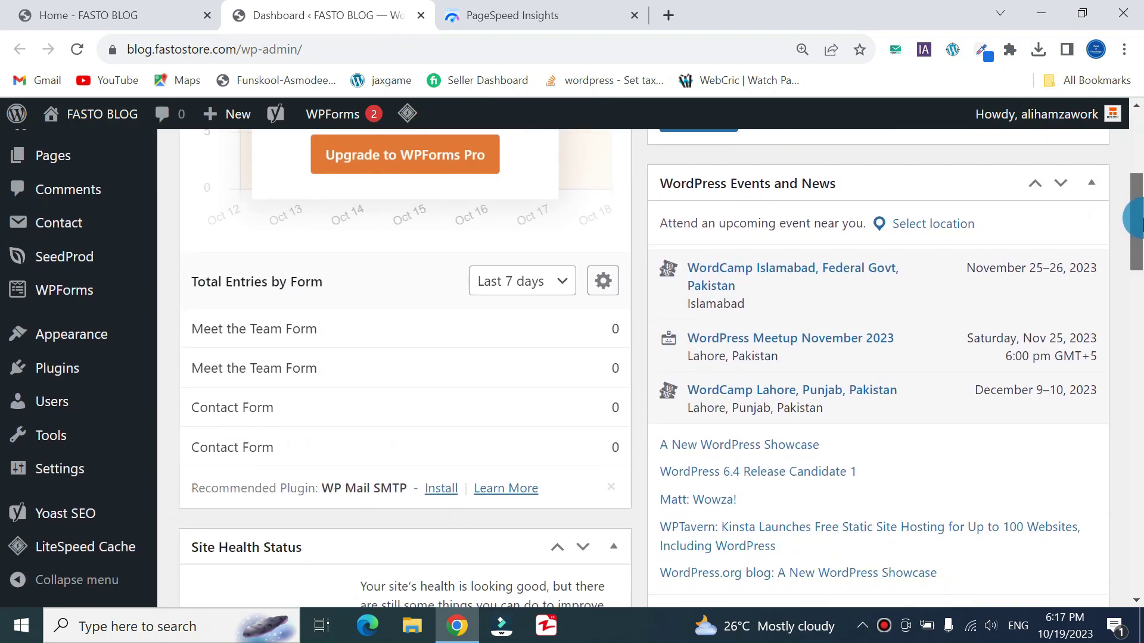
{"action": "mouse_move", "coordinate": [89, 368]}
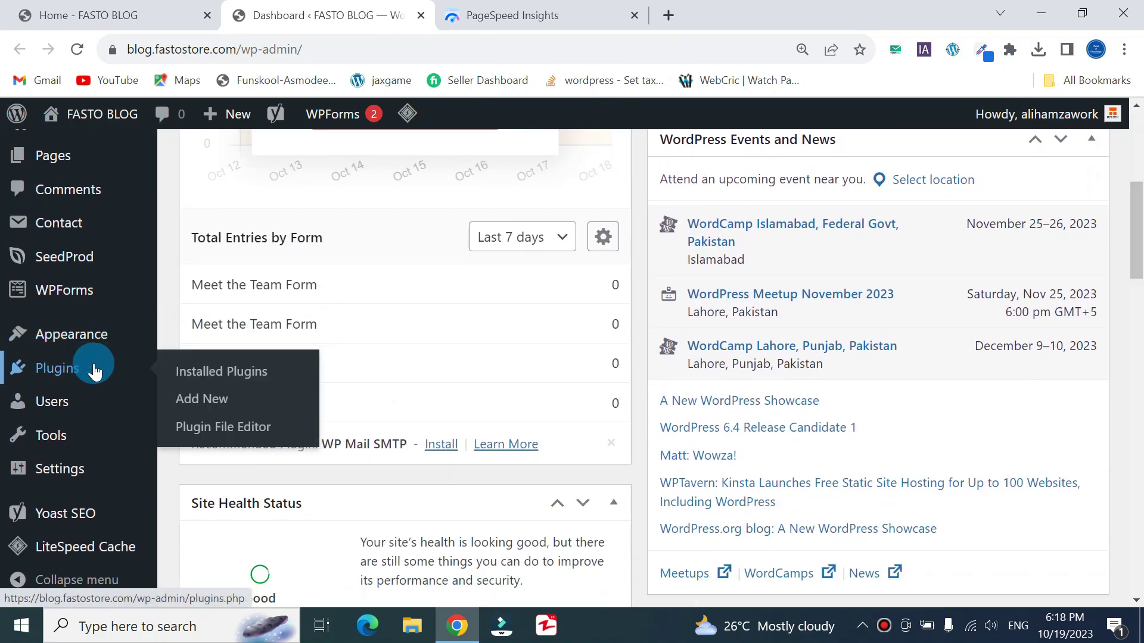
{"action": "left_click", "coordinate": [212, 401]}
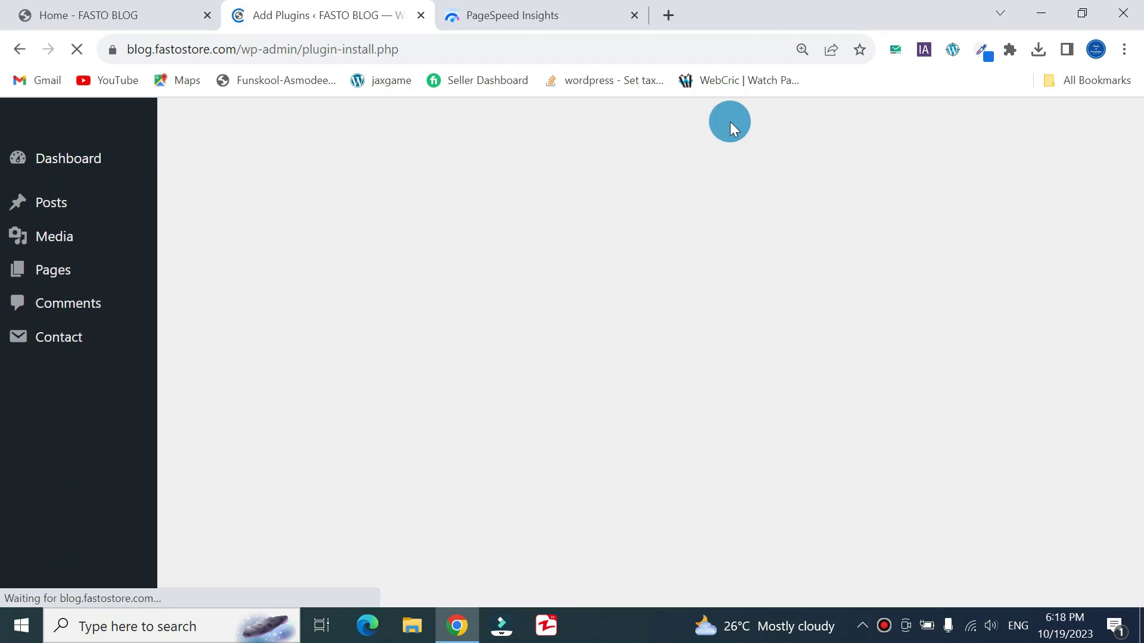
{"action": "left_click", "coordinate": [878, 213]}
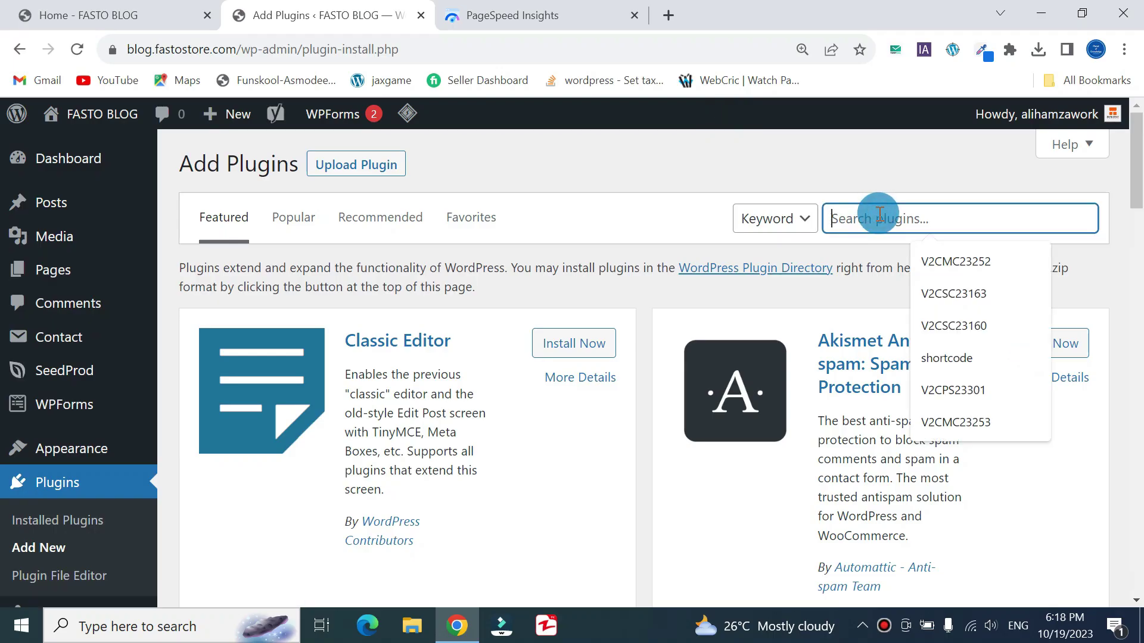
{"action": "type", "text": "Webp Express"}
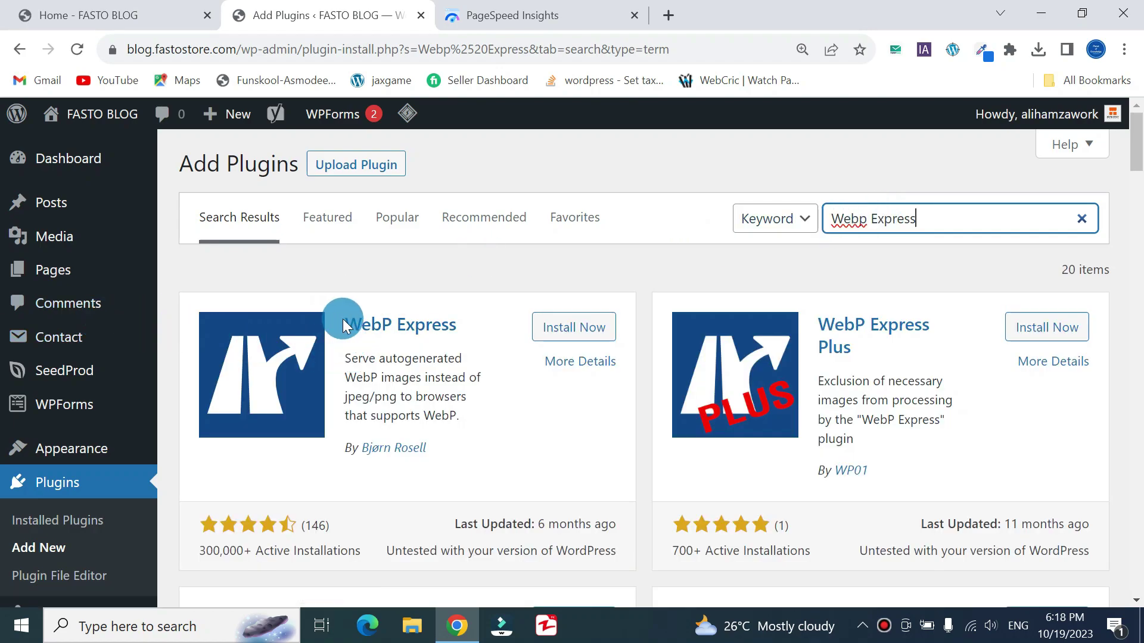
Install and activate the WebP Express plugin
{"action": "left_click_drag", "start_coordinate": [342, 321], "coordinate": [462, 325]}
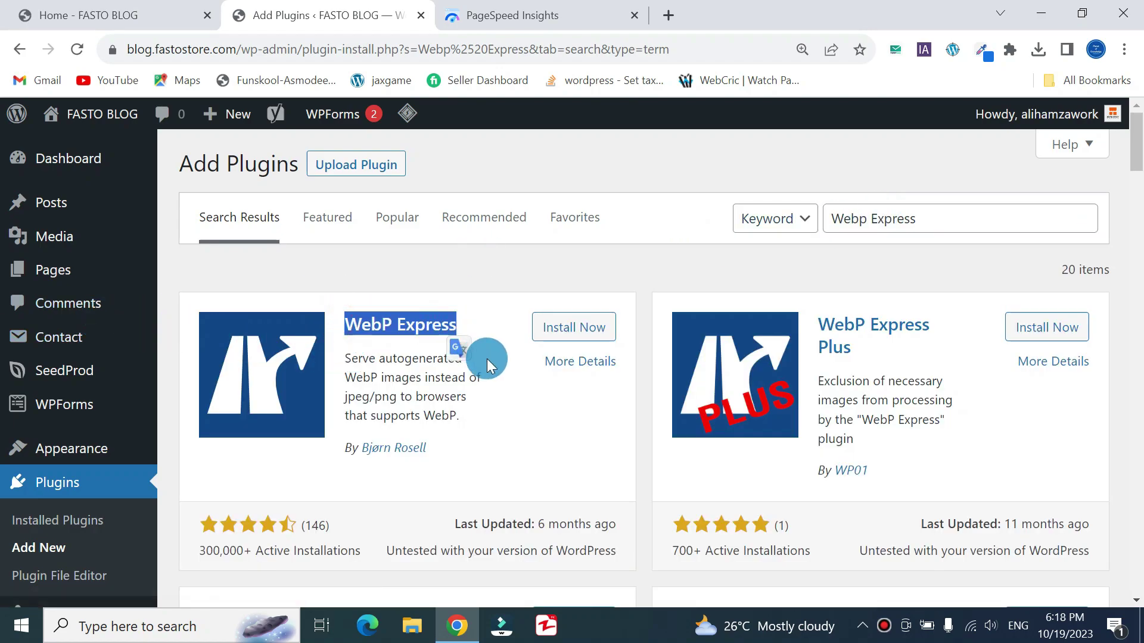
{"action": "left_click", "coordinate": [581, 329]}
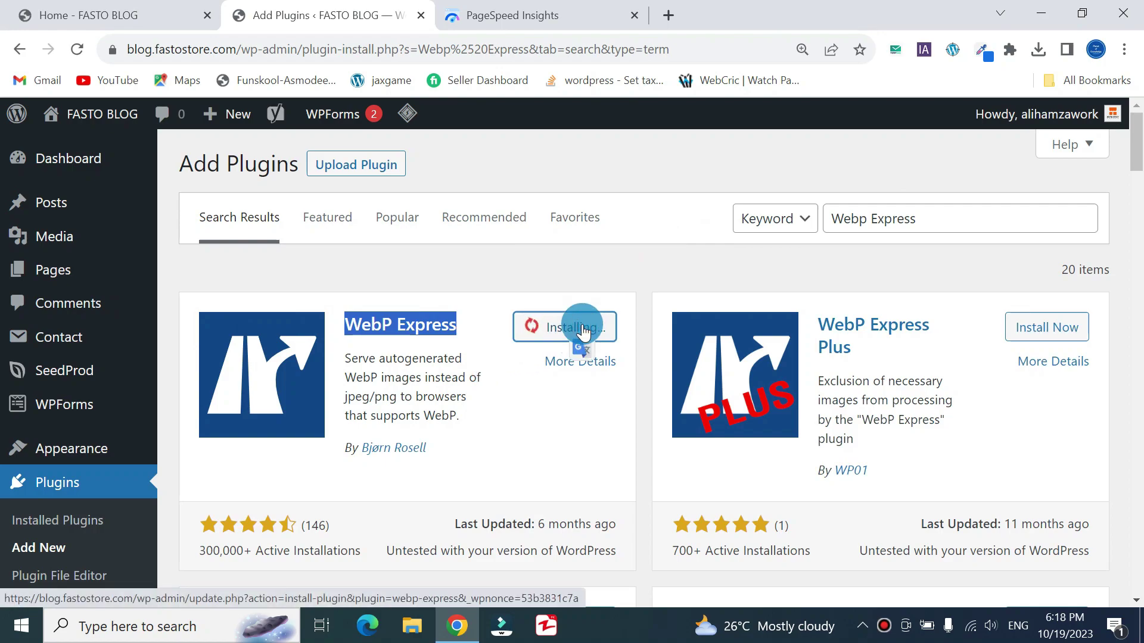
{"action": "left_click", "coordinate": [545, 369]}
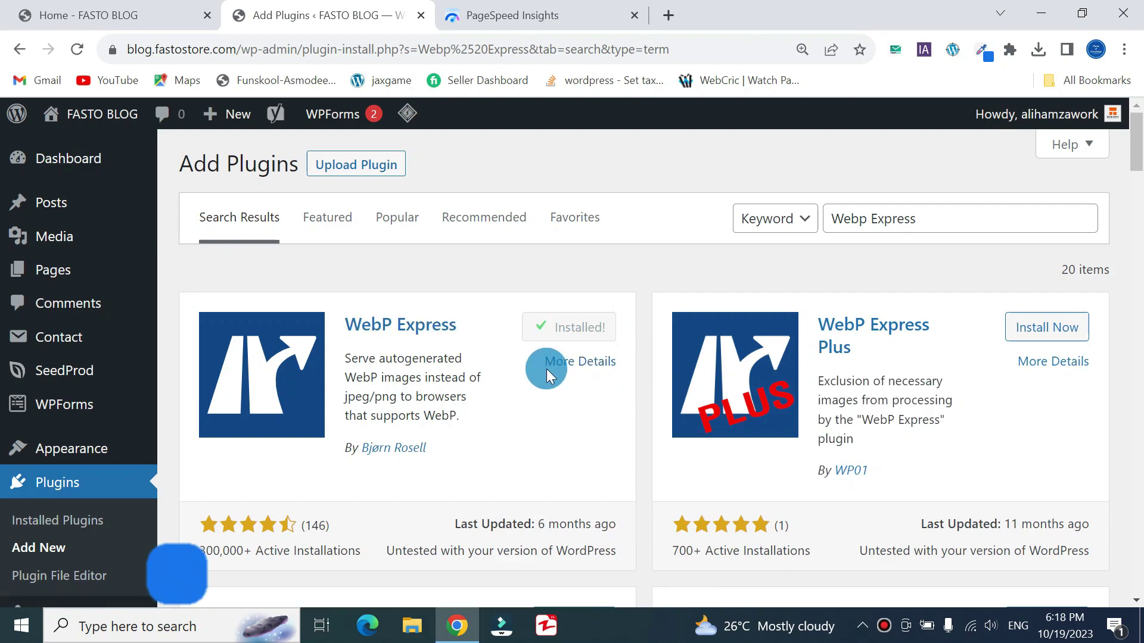
{"action": "left_click", "coordinate": [584, 328]}
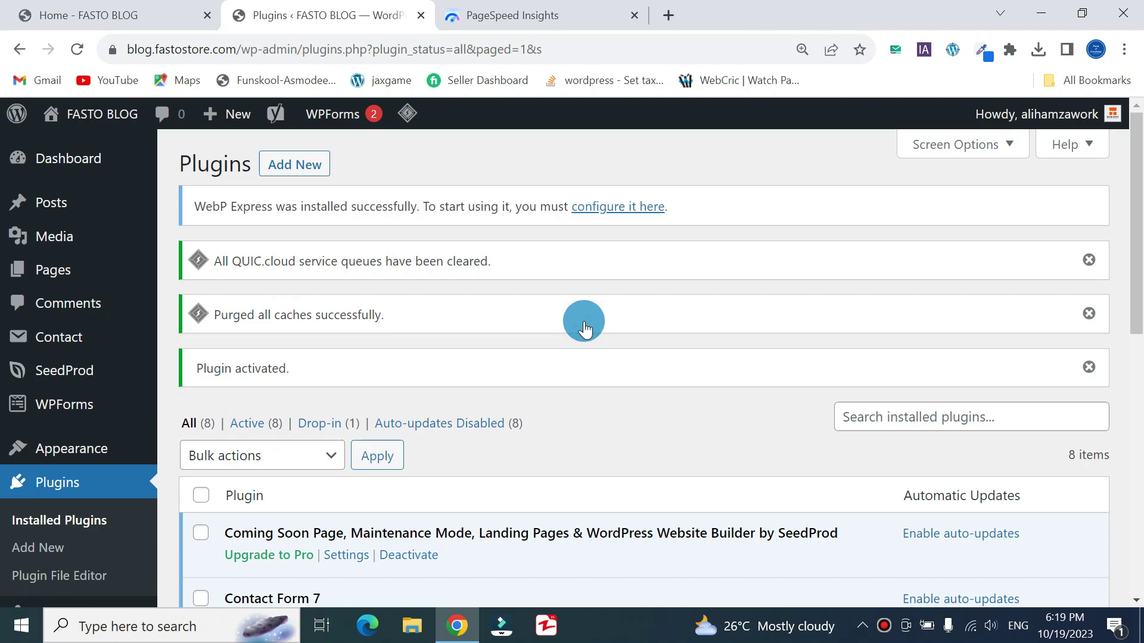
Open the WebP Express settings page from the WordPress dashboard
{"action": "left_click_drag", "start_coordinate": [1140, 196], "coordinate": [1139, 434]}
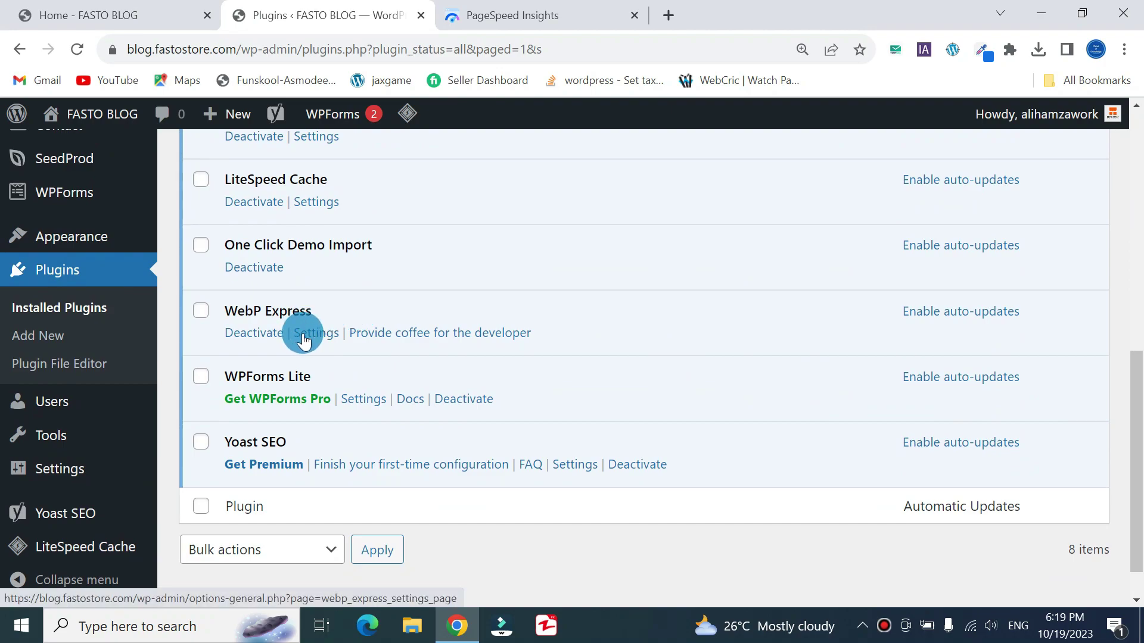
{"action": "mouse_move", "coordinate": [95, 476]}
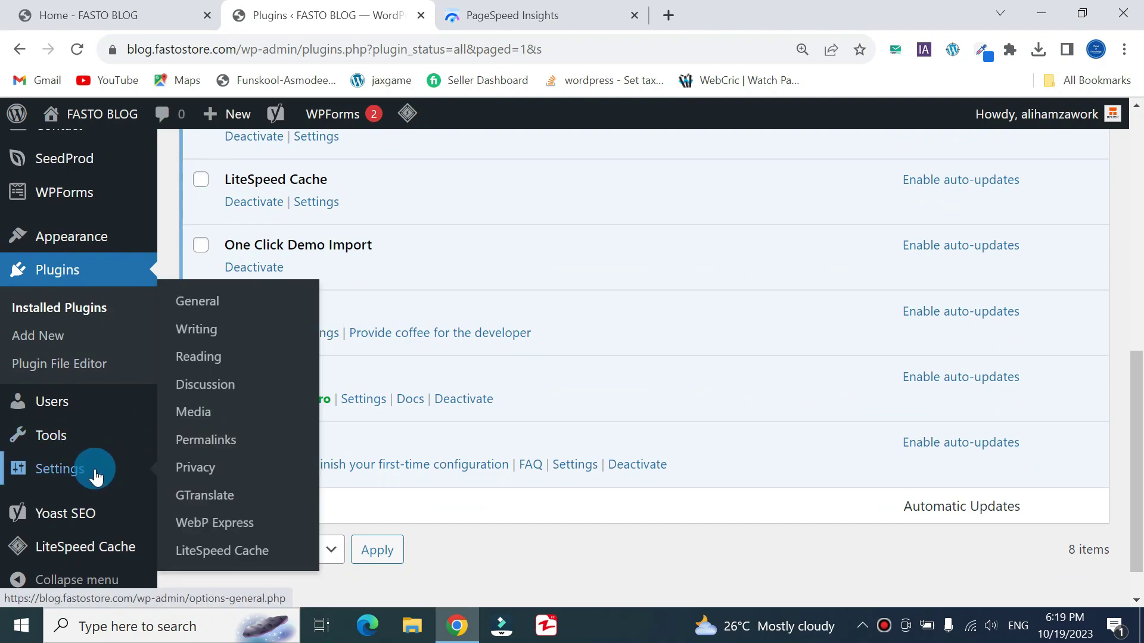
{"action": "left_click", "coordinate": [225, 524]}
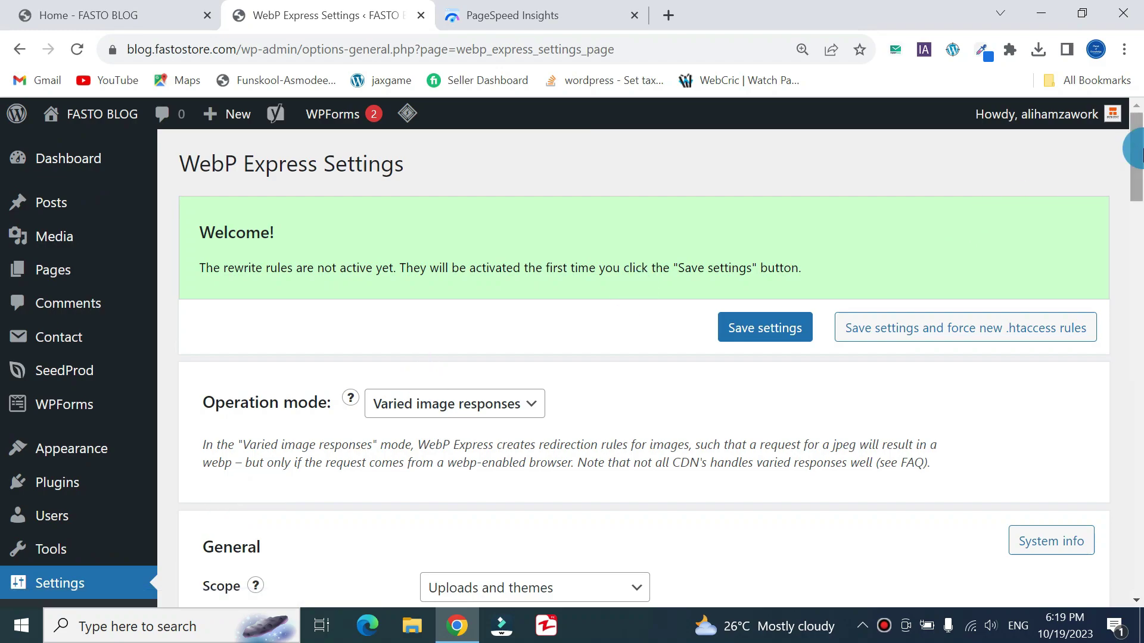
{"action": "mouse_move", "coordinate": [201, 171]}
{"action": "left_click_drag", "start_coordinate": [169, 158], "coordinate": [439, 161]}
Keep the operation mode on "Varied image responses" and set the General scope to "All content"
{"action": "left_click_drag", "start_coordinate": [1136, 167], "coordinate": [1139, 199]}
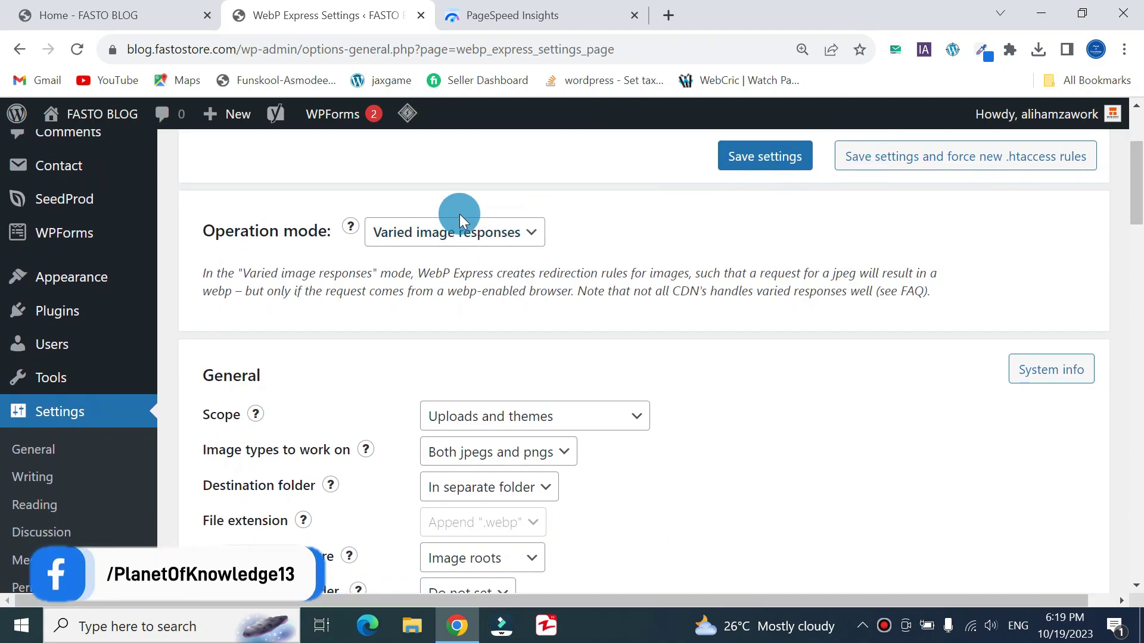
{"action": "left_click", "coordinate": [397, 245]}
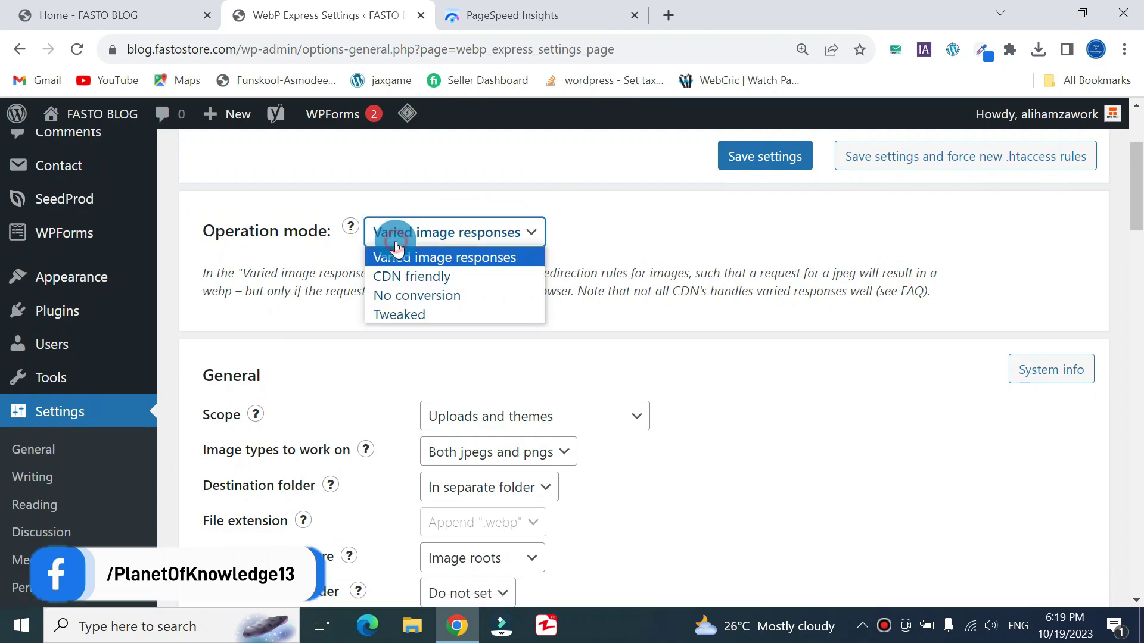
{"action": "left_click_drag", "start_coordinate": [1137, 183], "coordinate": [1138, 213]}
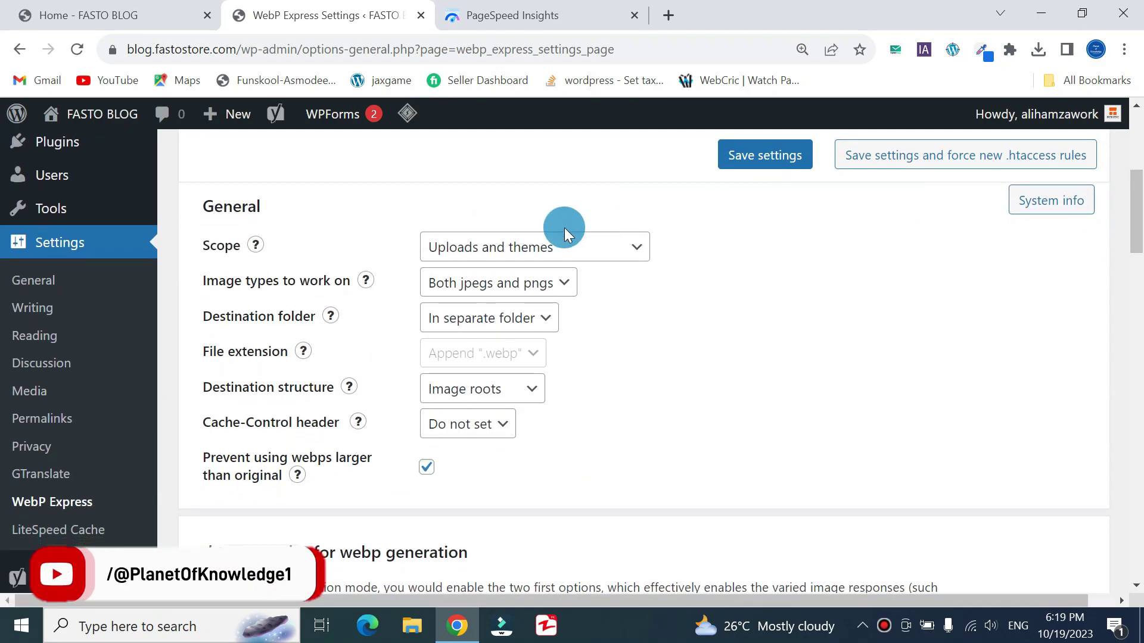
{"action": "left_click", "coordinate": [482, 257]}
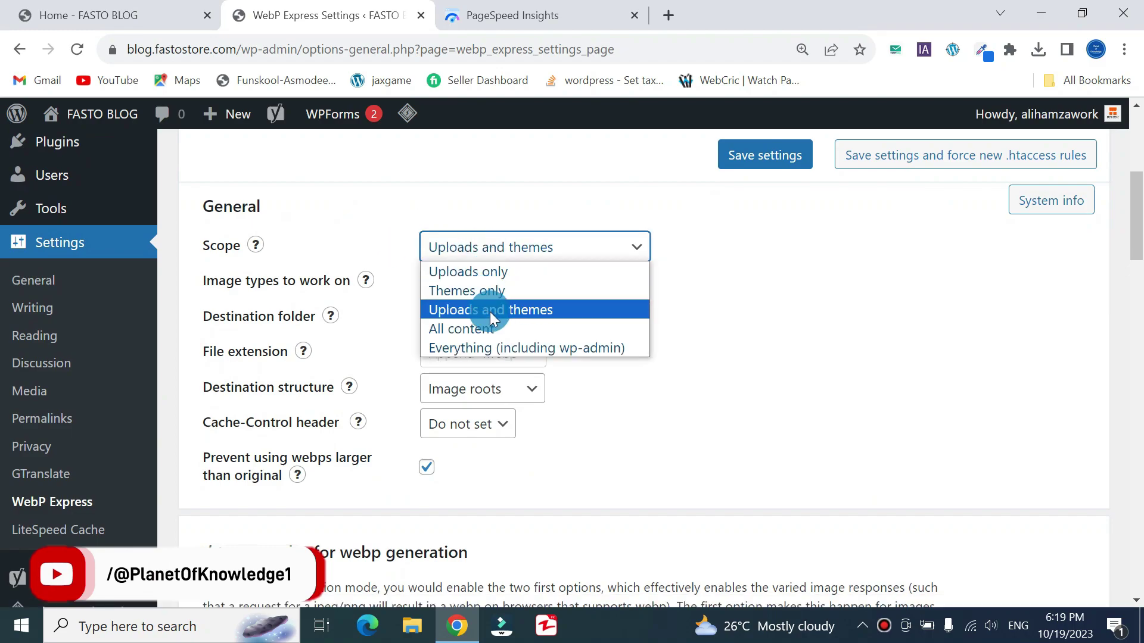
{"action": "left_click", "coordinate": [505, 332]}
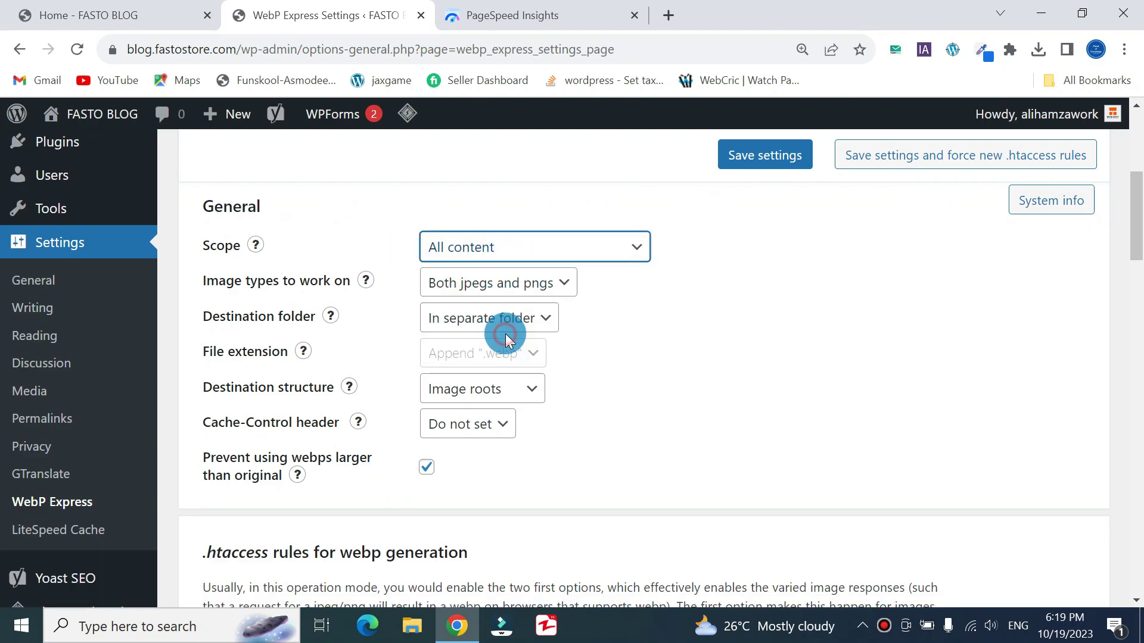
Keep the image types on "Both jpegs and pngs" and set the destination folder to "Mingled"
{"action": "left_click", "coordinate": [482, 294]}
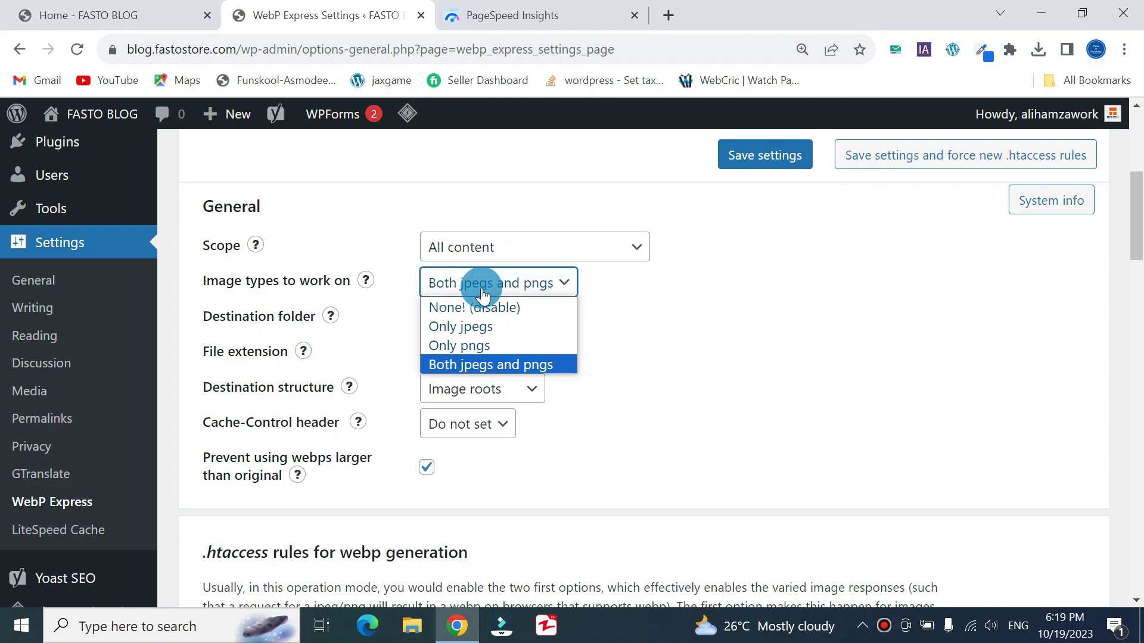
{"action": "left_click", "coordinate": [482, 294]}
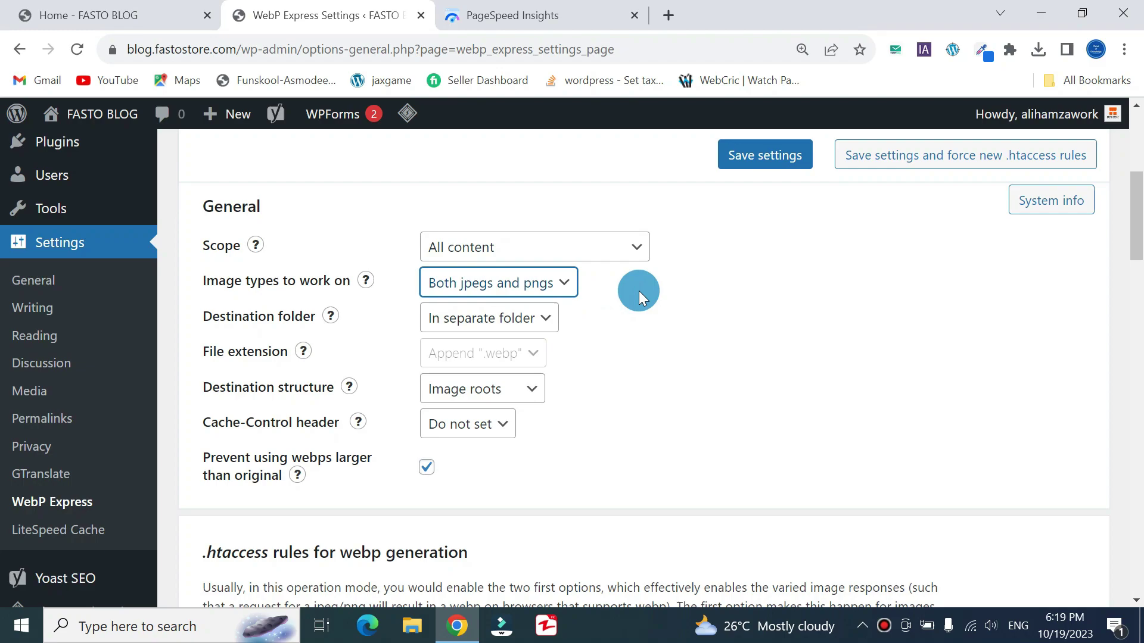
{"action": "left_click", "coordinate": [490, 320]}
{"action": "left_click", "coordinate": [472, 367]}
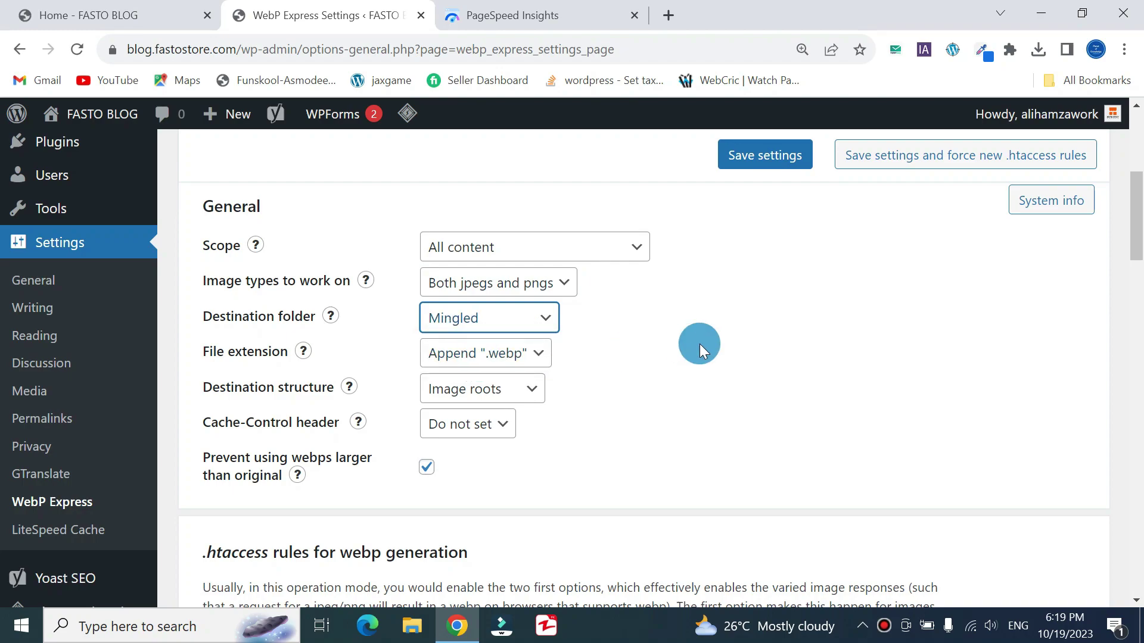
Keep the file extension on Append ".webp" and set the destination structure to "Document root"
{"action": "left_click", "coordinate": [481, 364]}
{"action": "left_click", "coordinate": [481, 360]}
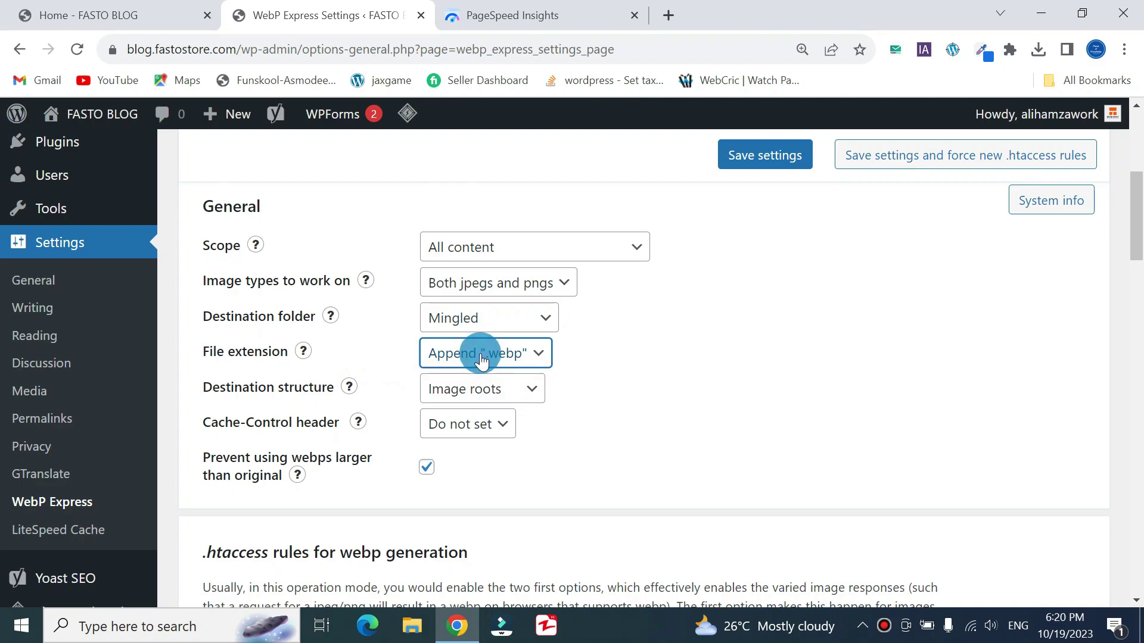
{"action": "left_click", "coordinate": [480, 398]}
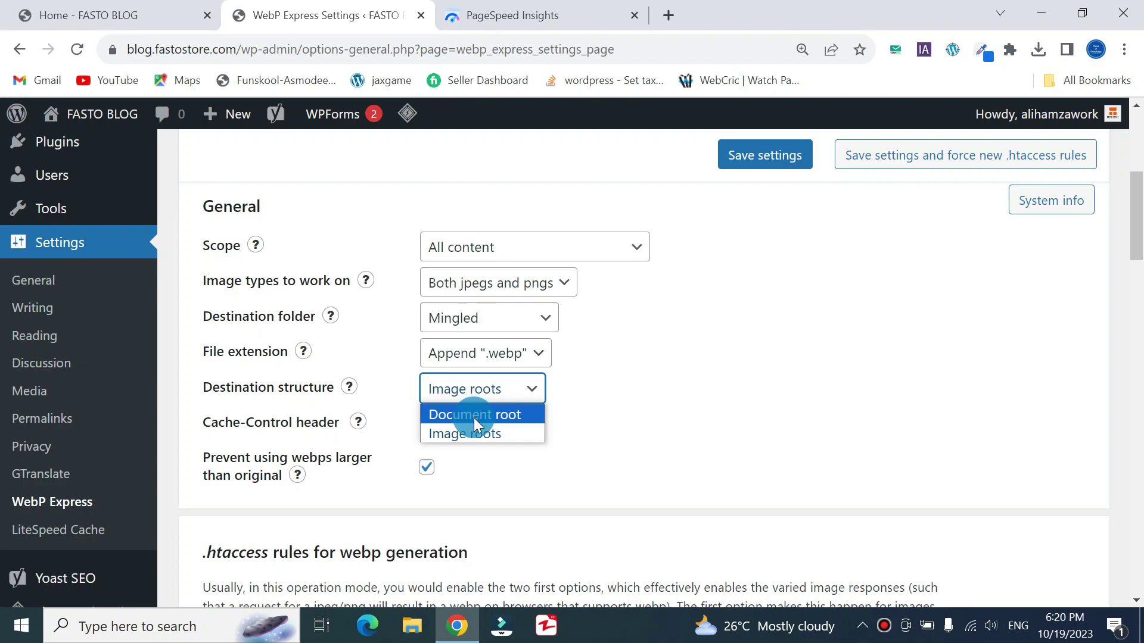
{"action": "left_click", "coordinate": [475, 415]}
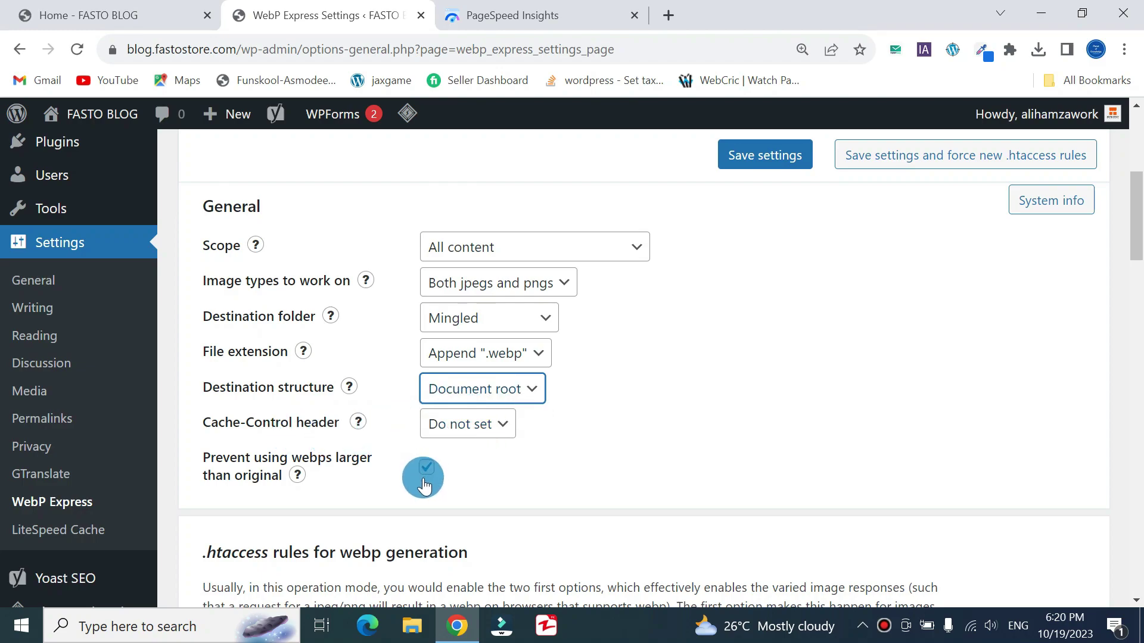
Disable redirection to the converter and the creation of webp files upon request in the .htaccess rules
{"action": "scroll", "coordinate": [894, 310], "scroll_direction": "down", "scroll_amount": 6}
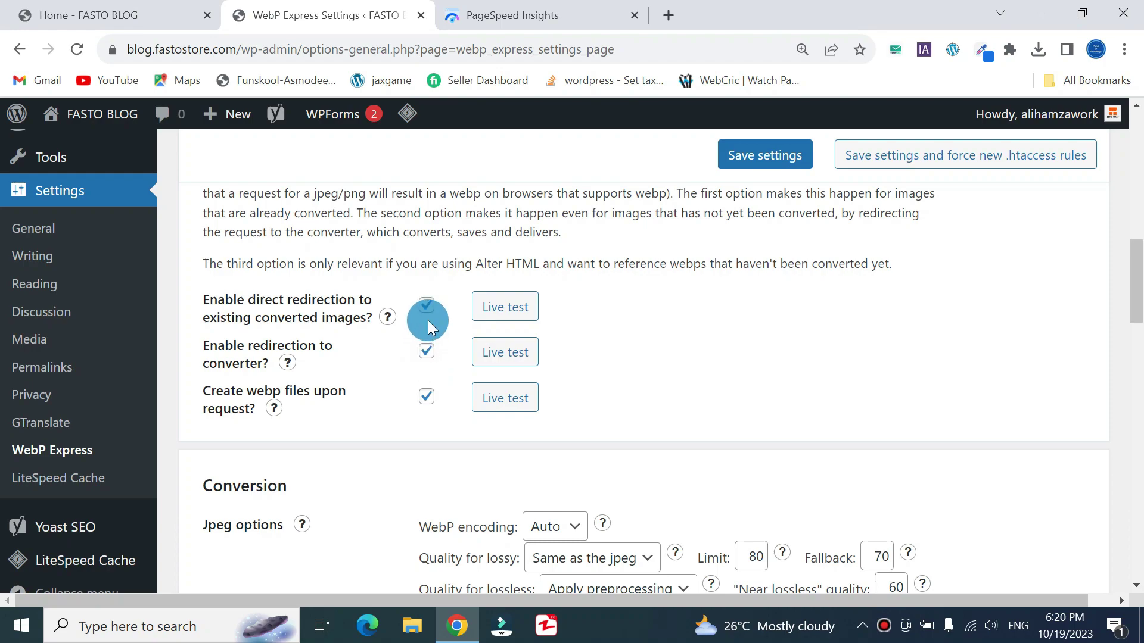
{"action": "left_click", "coordinate": [425, 356]}
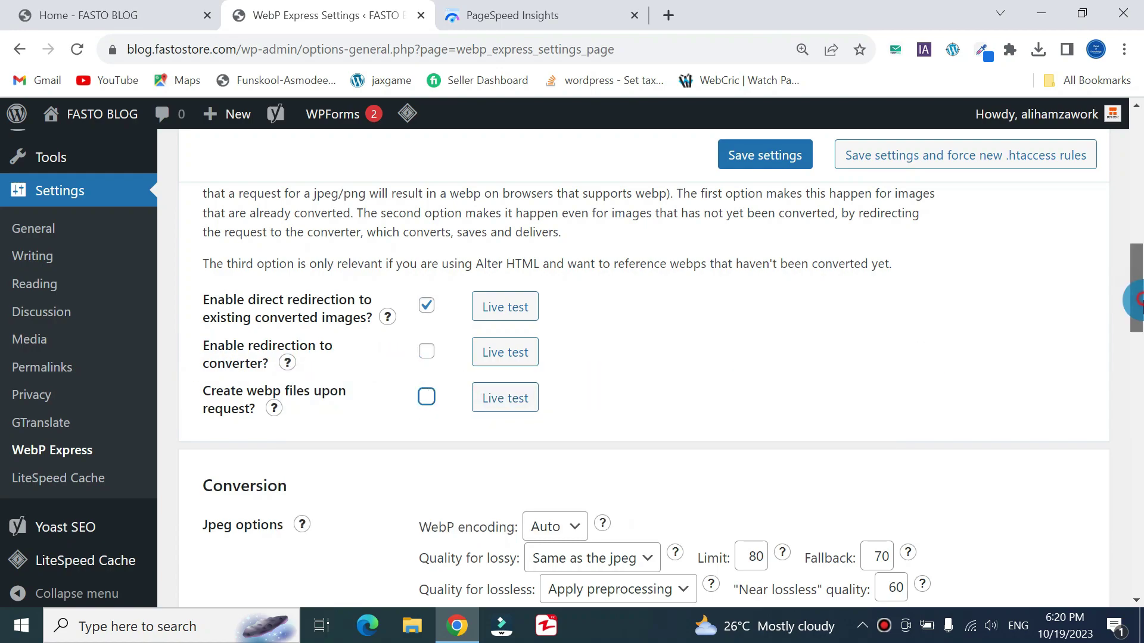
Enable "Convert on upload" in the Conversion settings
{"action": "scroll", "coordinate": [1133, 322], "scroll_direction": "down", "scroll_amount": 5}
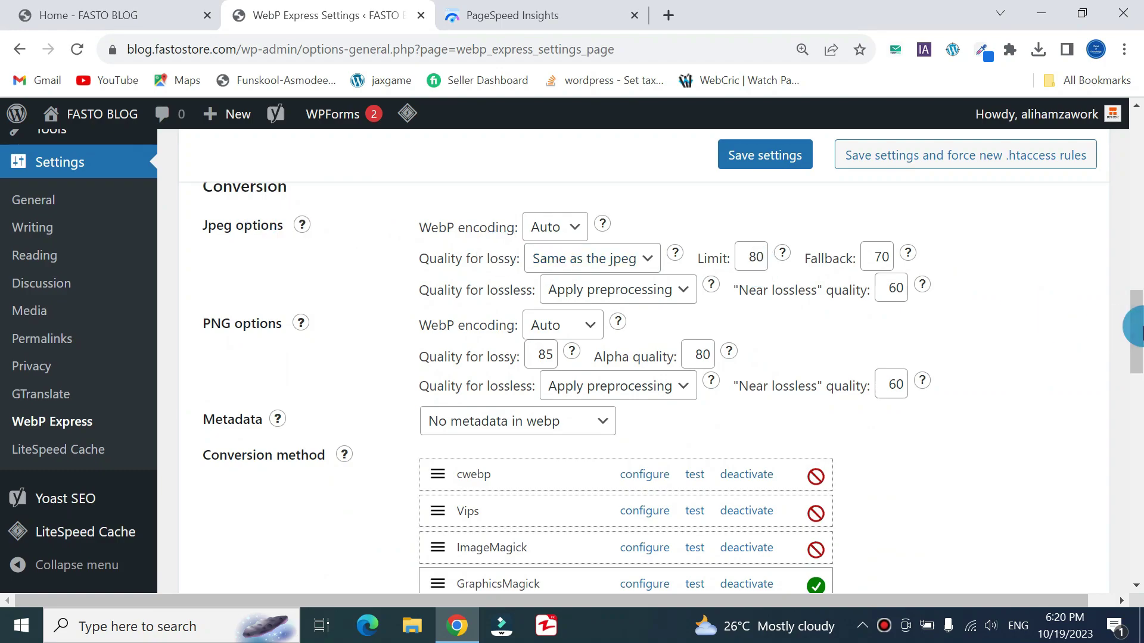
{"action": "scroll", "coordinate": [1109, 333], "scroll_direction": "up", "scroll_amount": 3}
{"action": "scroll", "coordinate": [656, 298], "scroll_direction": "down", "scroll_amount": 2}
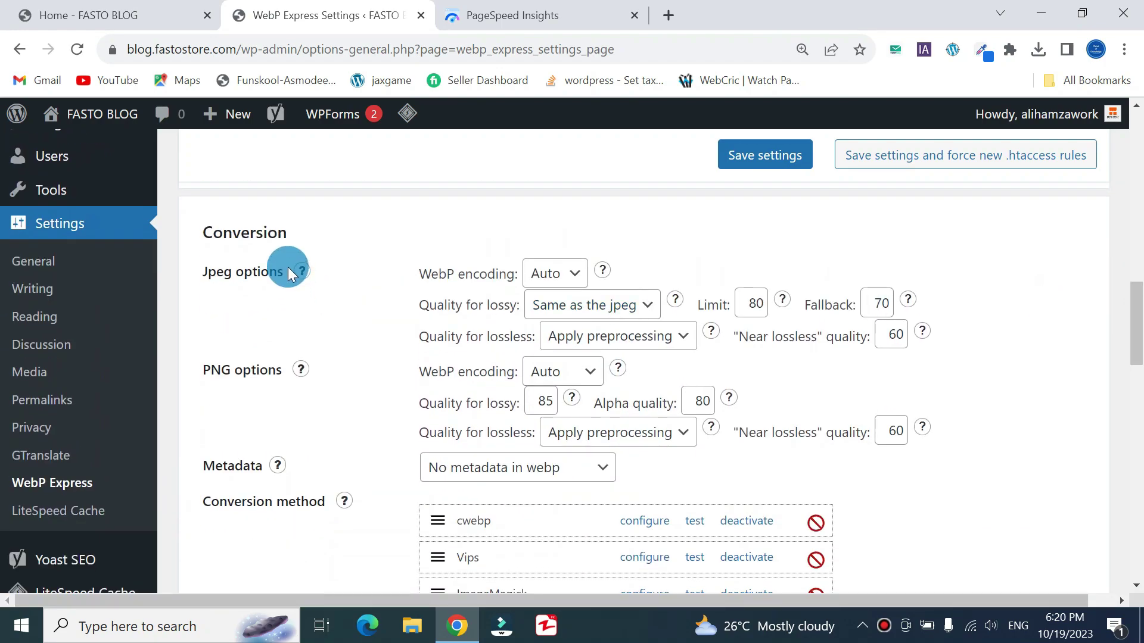
{"action": "left_click_drag", "start_coordinate": [1139, 334], "coordinate": [1135, 424]}
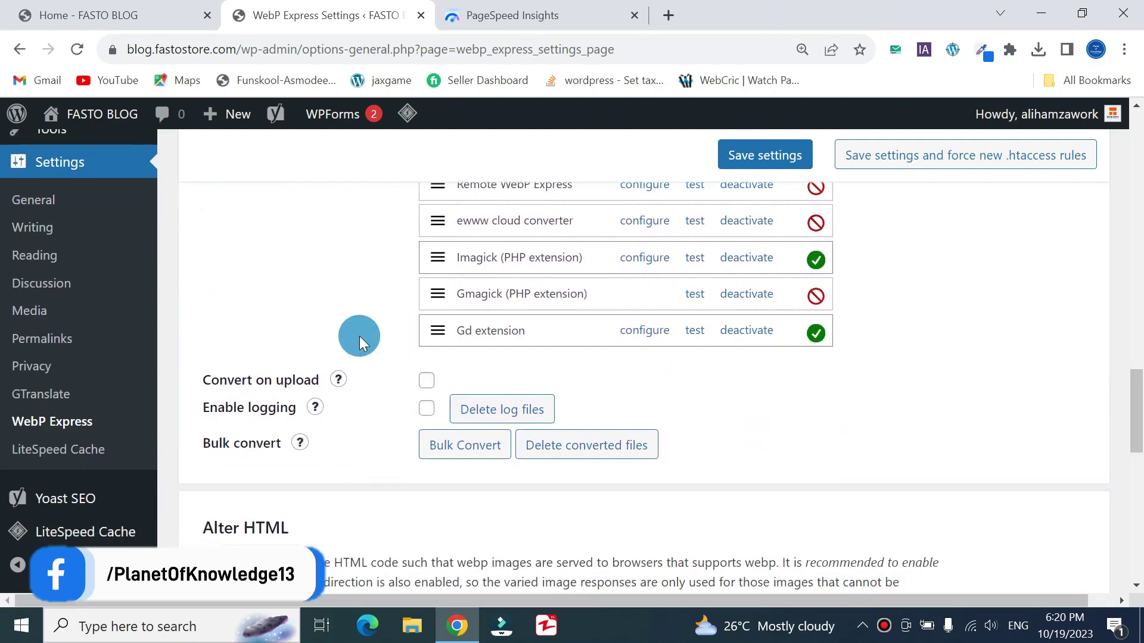
{"action": "left_click_drag", "start_coordinate": [202, 380], "coordinate": [317, 382]}
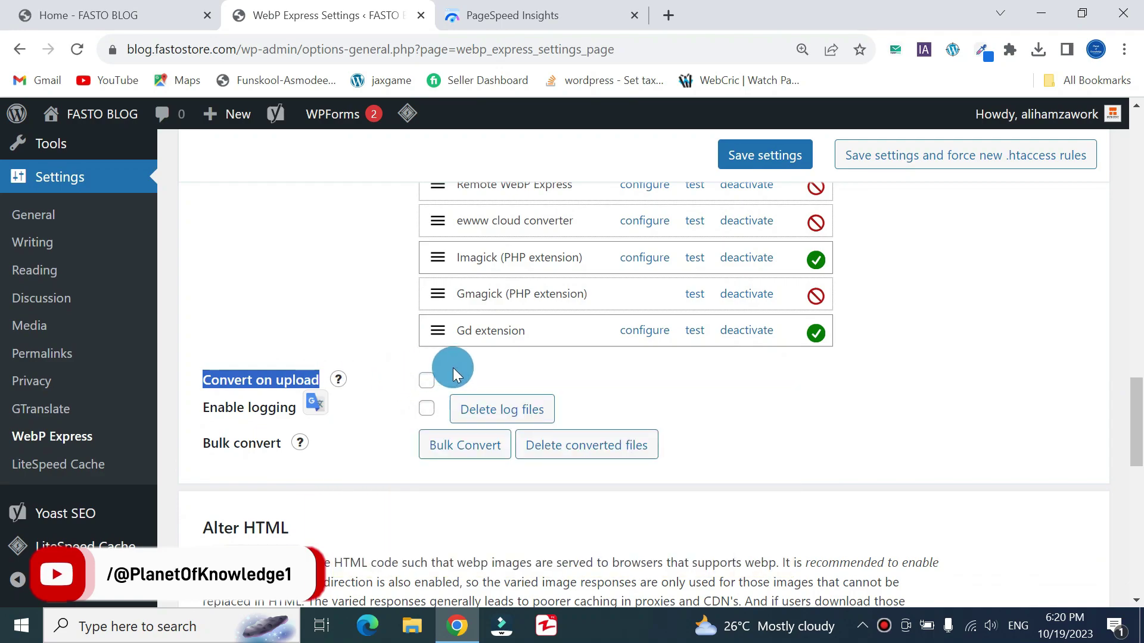
{"action": "left_click", "coordinate": [459, 370]}
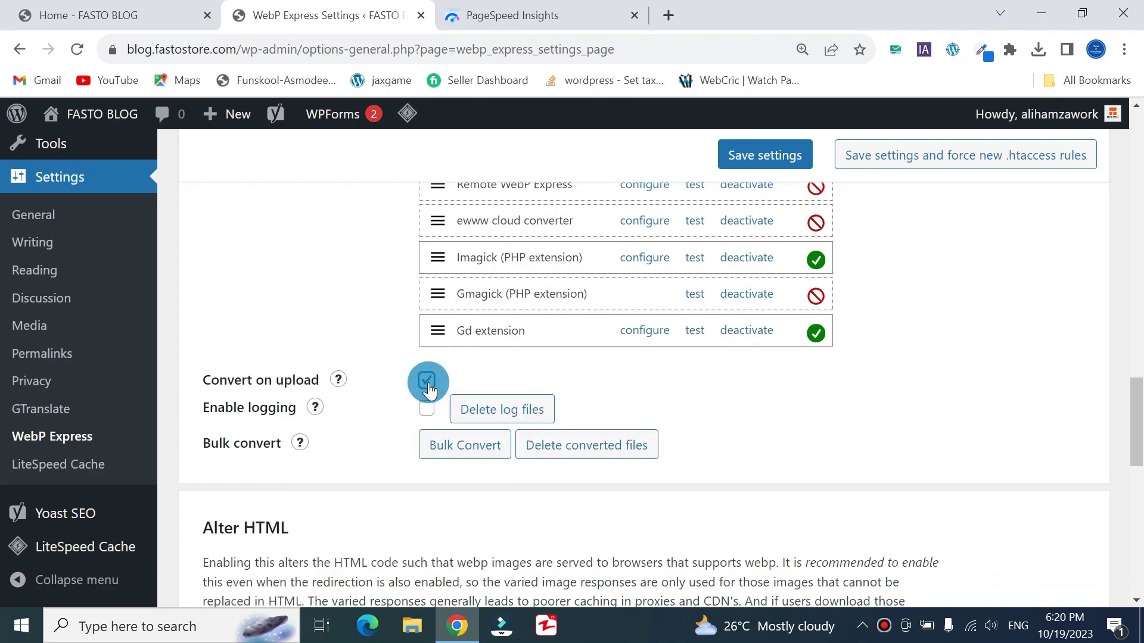
Enable Alter HTML and choose "Replace image URLs" as what to replace
{"action": "scroll", "coordinate": [1135, 453], "scroll_direction": "down", "scroll_amount": 5}
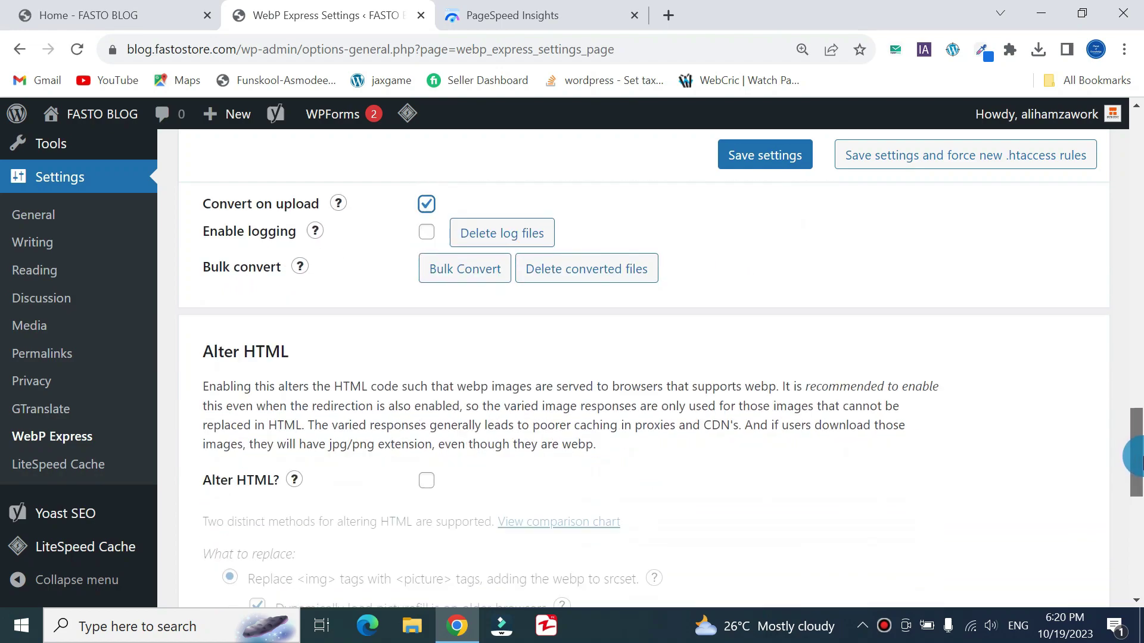
{"action": "scroll", "coordinate": [1135, 471], "scroll_direction": "down", "scroll_amount": 1}
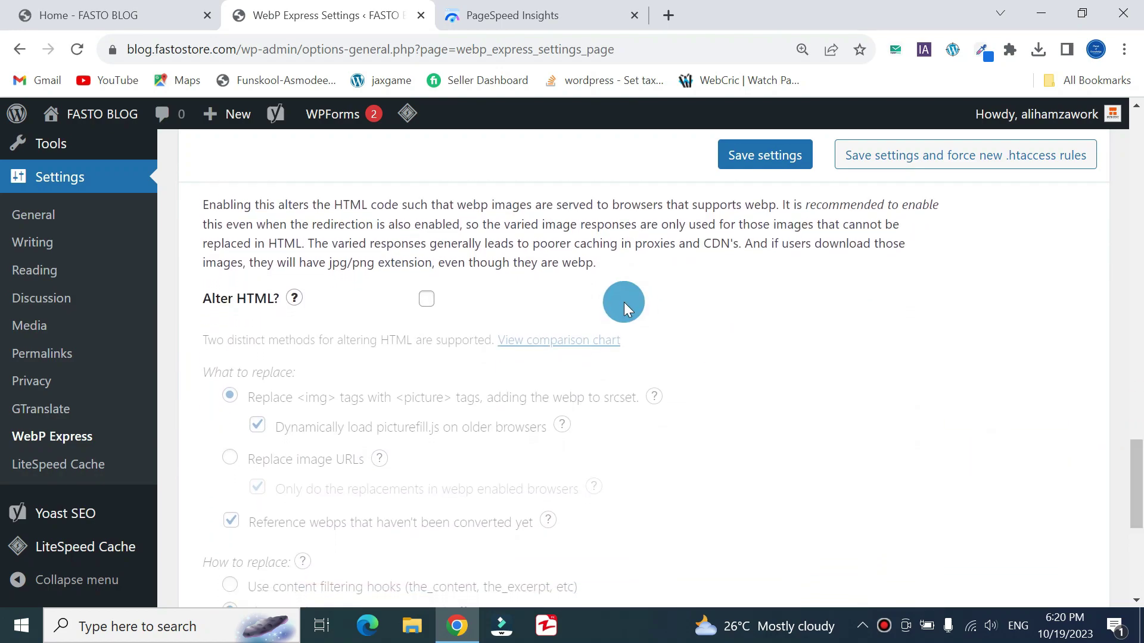
{"action": "left_click", "coordinate": [428, 299]}
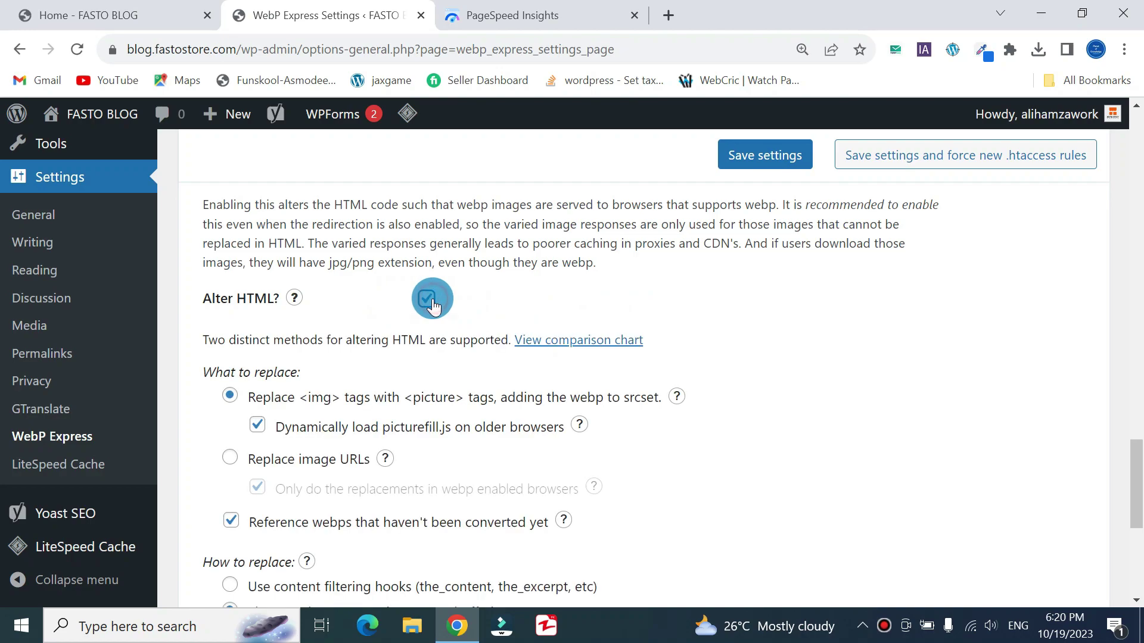
{"action": "scroll", "coordinate": [1135, 486], "scroll_direction": "down", "scroll_amount": 2}
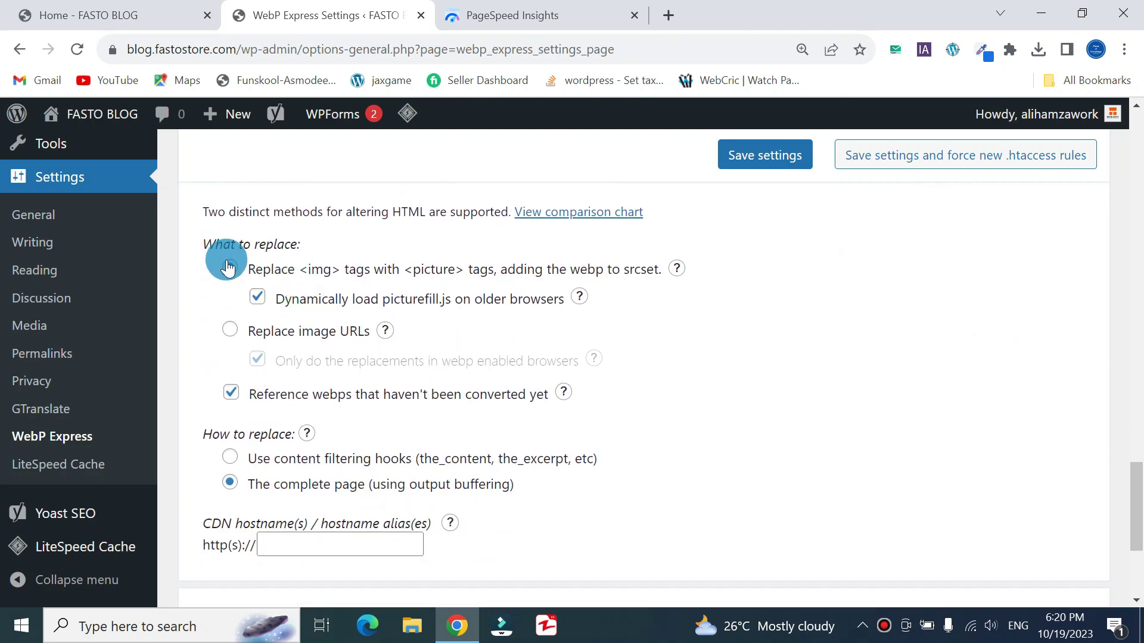
{"action": "left_click", "coordinate": [228, 331]}
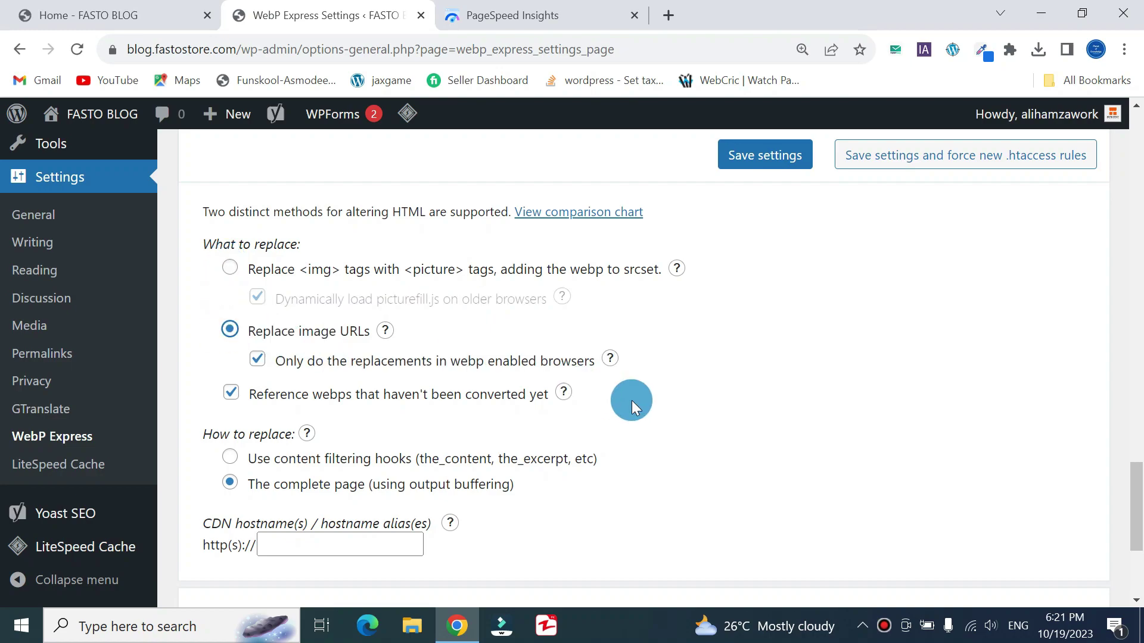
Save the WebP Express settings
{"action": "left_click_drag", "start_coordinate": [1138, 477], "coordinate": [1139, 491]}
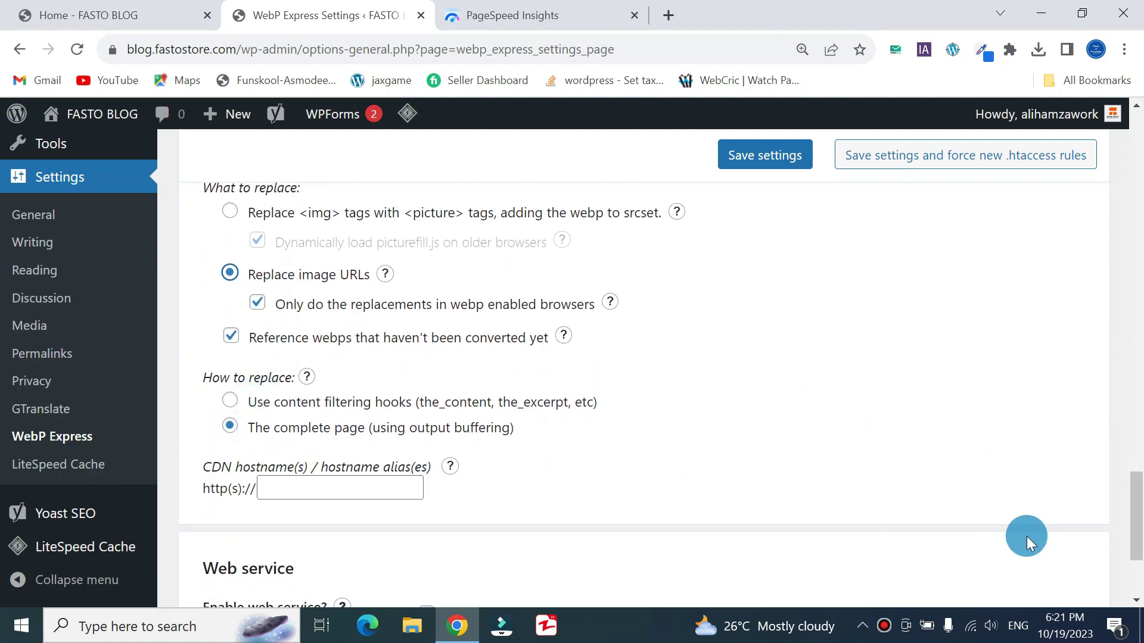
{"action": "left_click_drag", "start_coordinate": [1135, 511], "coordinate": [1137, 200]}
{"action": "left_click", "coordinate": [778, 168]}
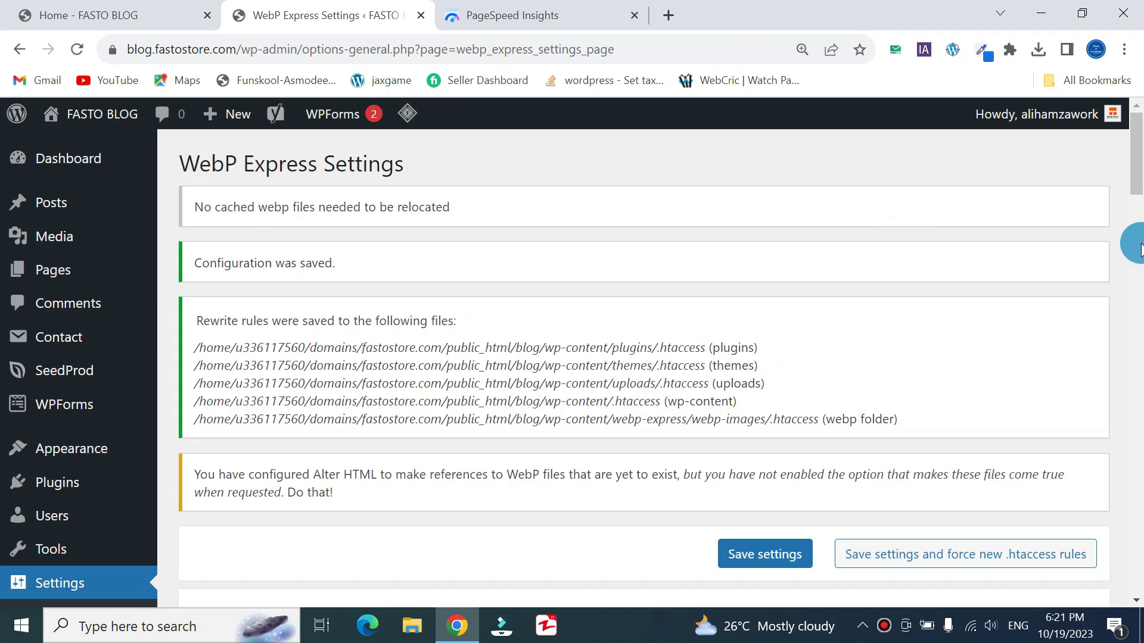
Open Bulk Convert in the Conversion settings and start converting all unconverted images to WebP
{"action": "left_click_drag", "start_coordinate": [1138, 152], "coordinate": [1139, 450]}
{"action": "left_click", "coordinate": [456, 467]}
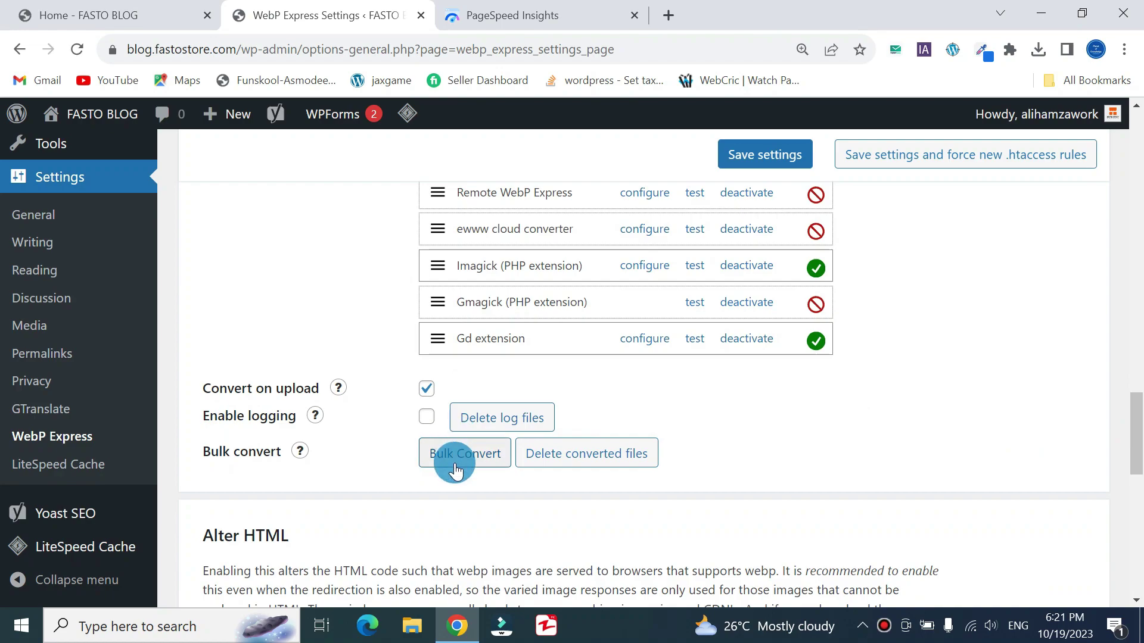
{"action": "left_click", "coordinate": [456, 467]}
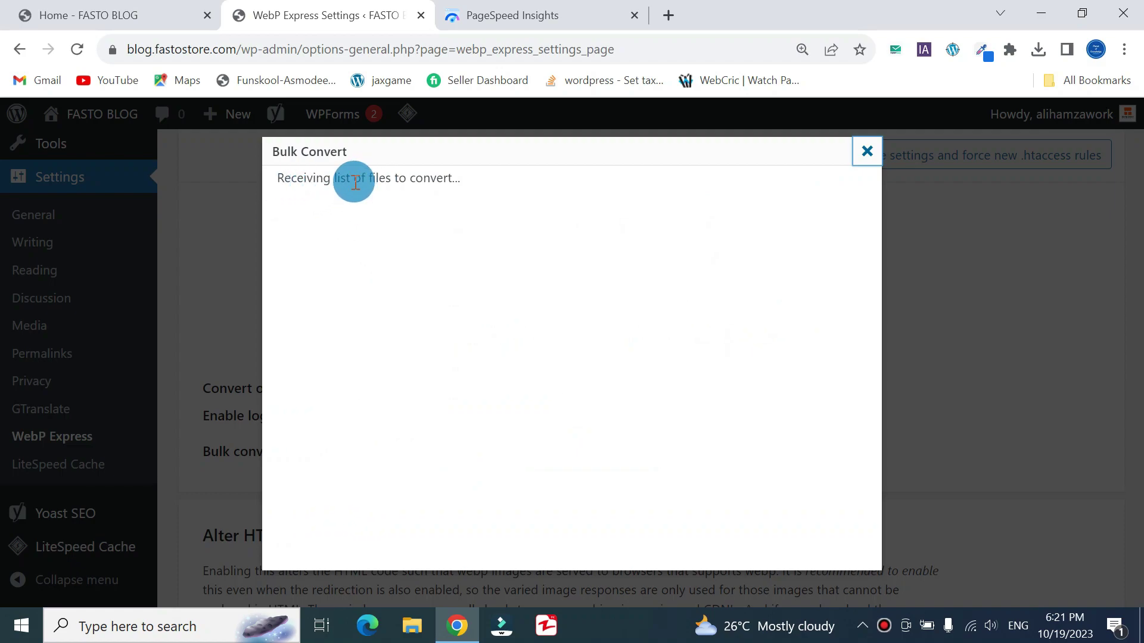
{"action": "left_click_drag", "start_coordinate": [471, 177], "coordinate": [276, 167]}
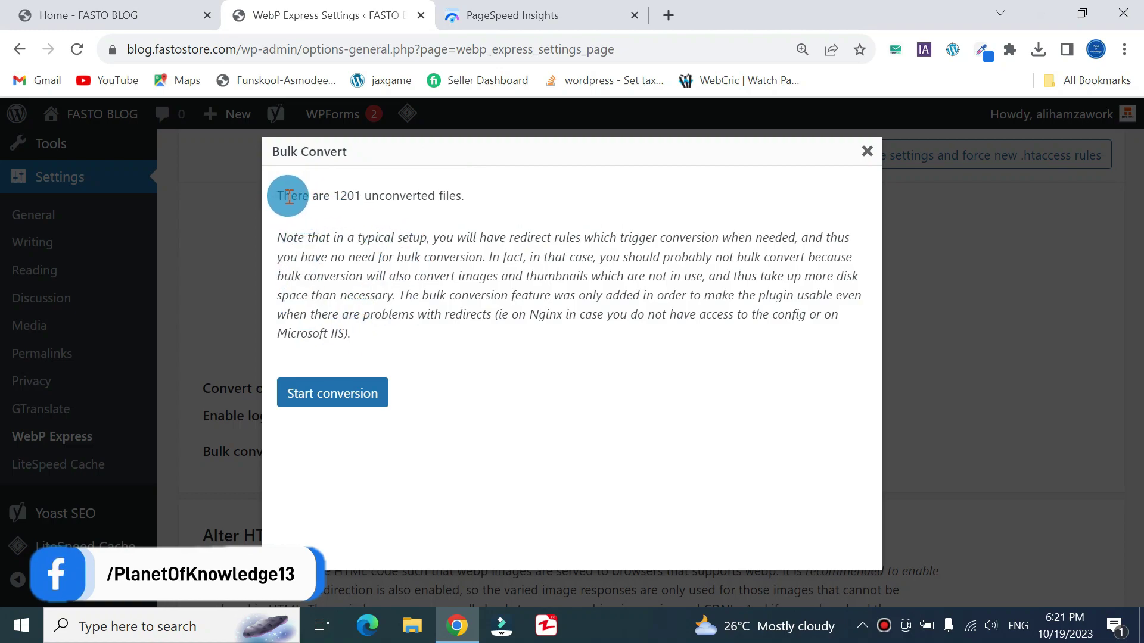
{"action": "left_click_drag", "start_coordinate": [280, 196], "coordinate": [479, 199]}
{"action": "left_click", "coordinate": [480, 358]}
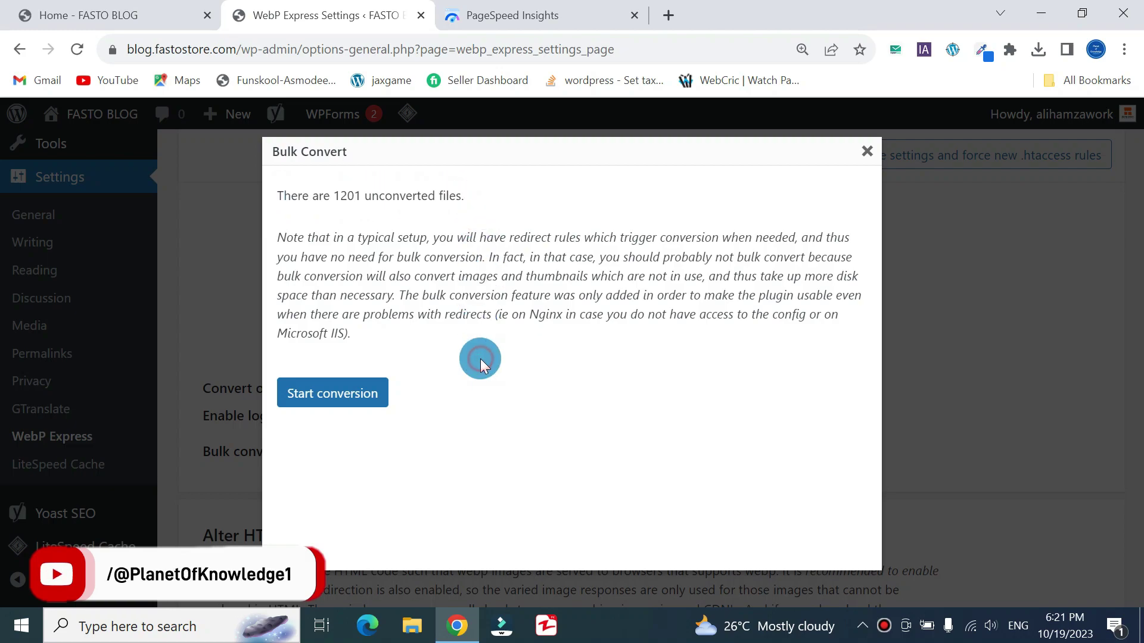
{"action": "left_click", "coordinate": [350, 403]}
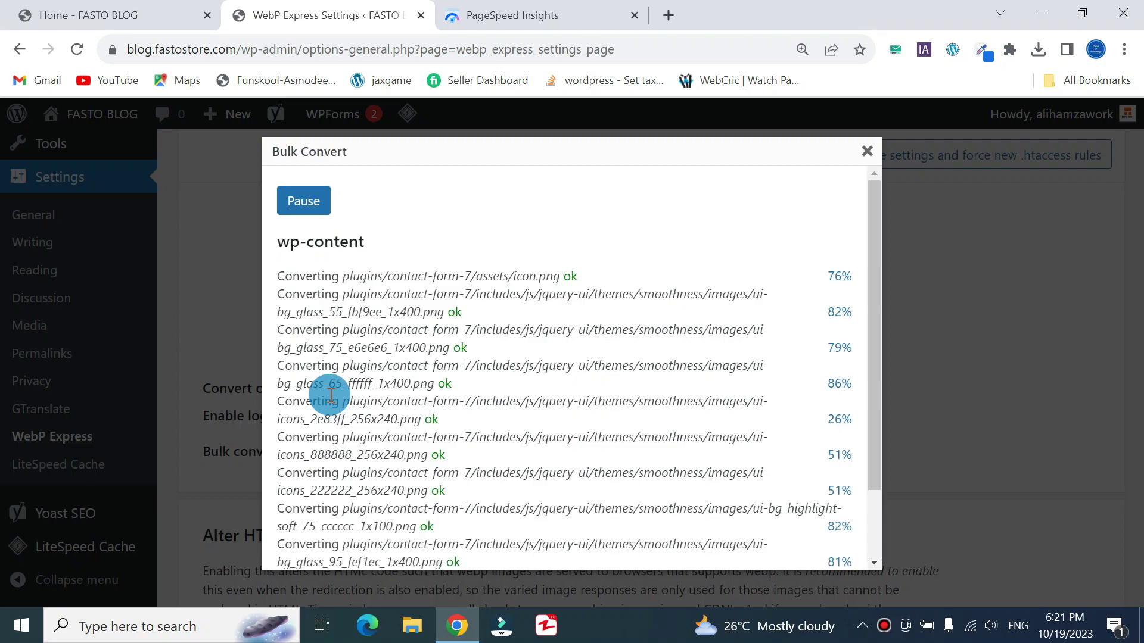
Review the bulk conversion log through to the total reduction at its end
{"action": "left_click_drag", "start_coordinate": [869, 262], "coordinate": [875, 486]}
{"action": "left_click_drag", "start_coordinate": [889, 344], "coordinate": [870, 395]}
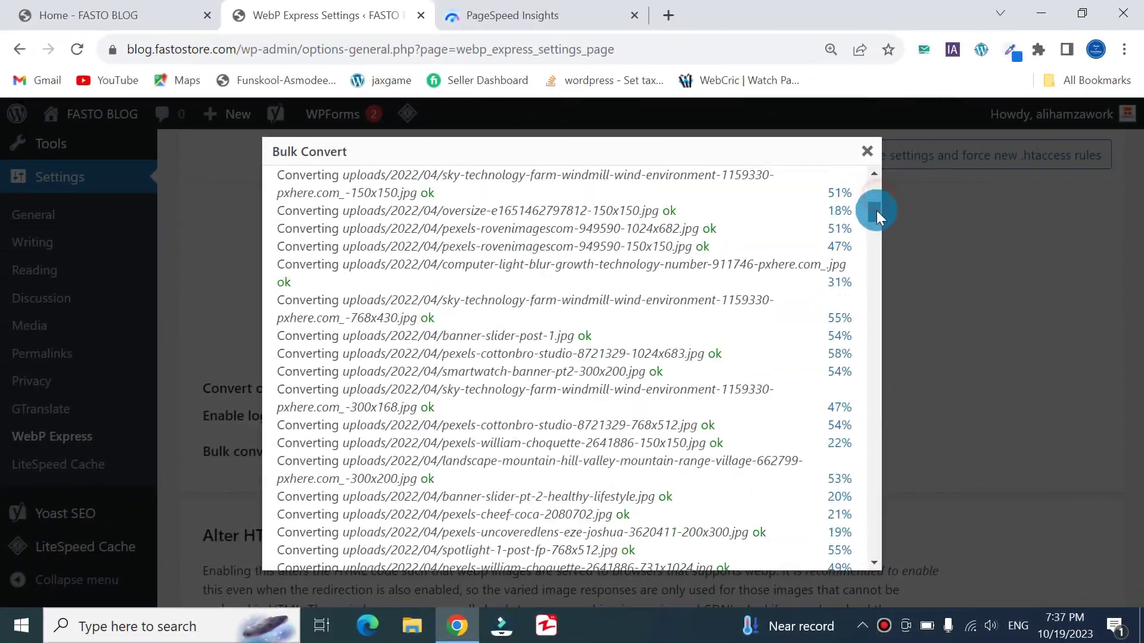
{"action": "left_click_drag", "start_coordinate": [877, 209], "coordinate": [866, 542]}
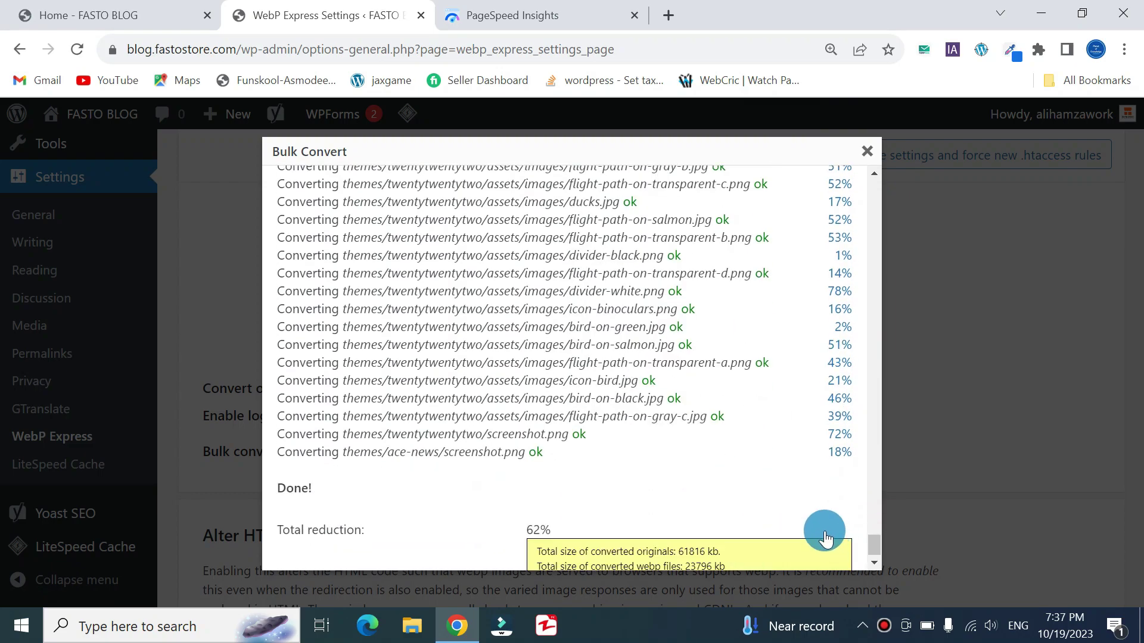
Close the bulk conversion log and save the WebP Express settings while forcing new .htaccess rules
{"action": "left_click_drag", "start_coordinate": [878, 545], "coordinate": [877, 557]}
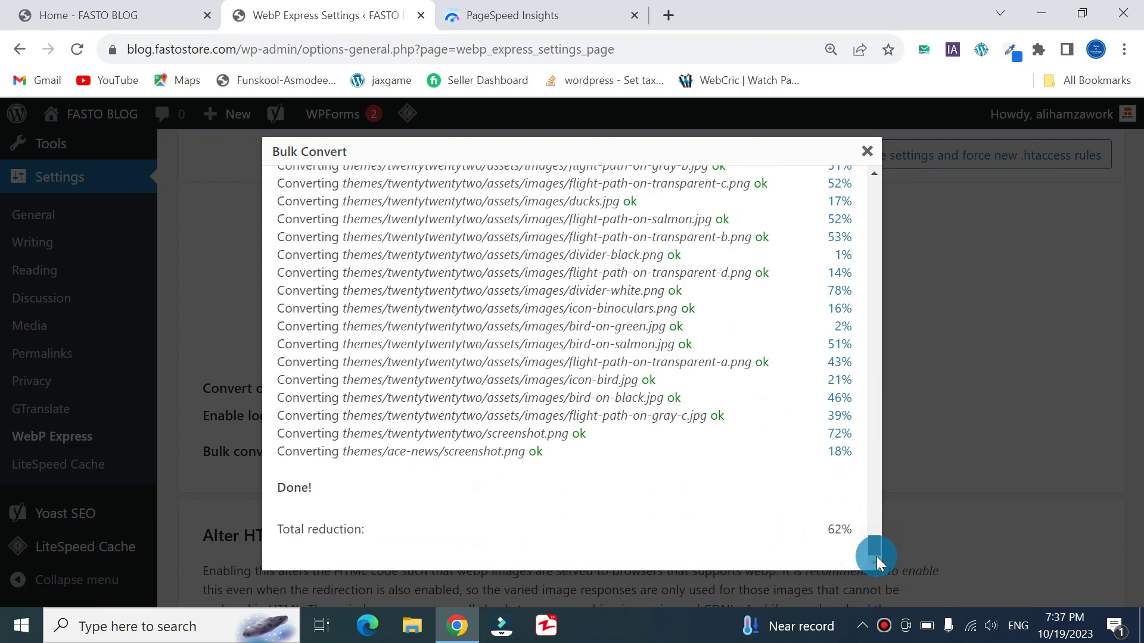
{"action": "left_click", "coordinate": [869, 151]}
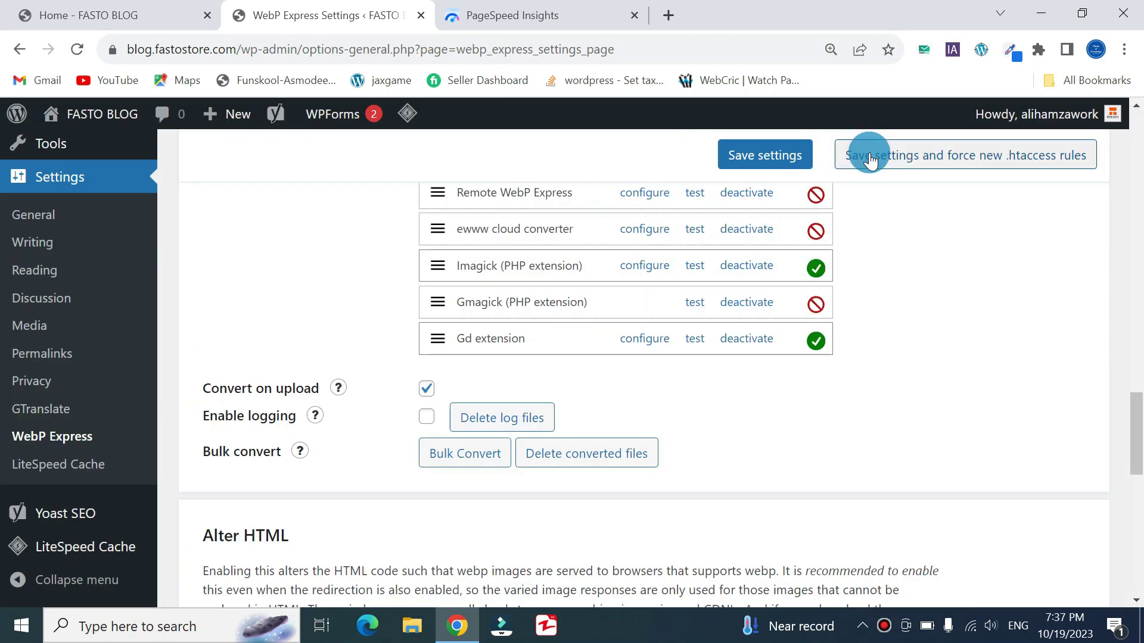
{"action": "left_click", "coordinate": [902, 164]}
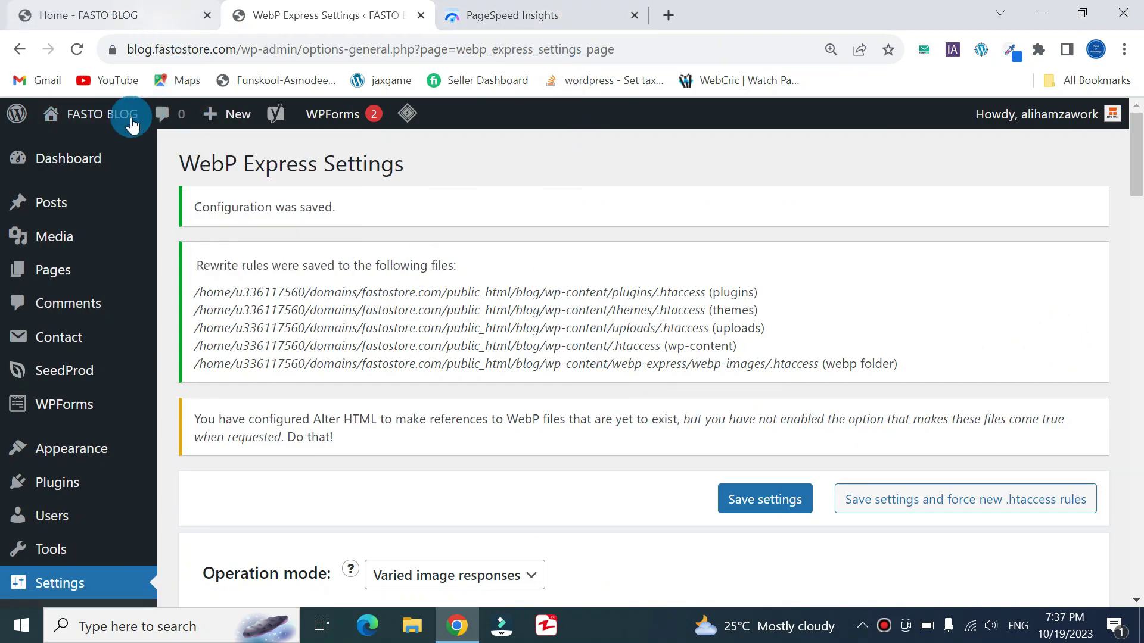
Visit the blog's home page in a new tab and open the post "SpaceX Successfully Launches Mission to Explore Europa's Ocean"
{"action": "right_click", "coordinate": [94, 142]}
{"action": "left_click", "coordinate": [114, 154]}
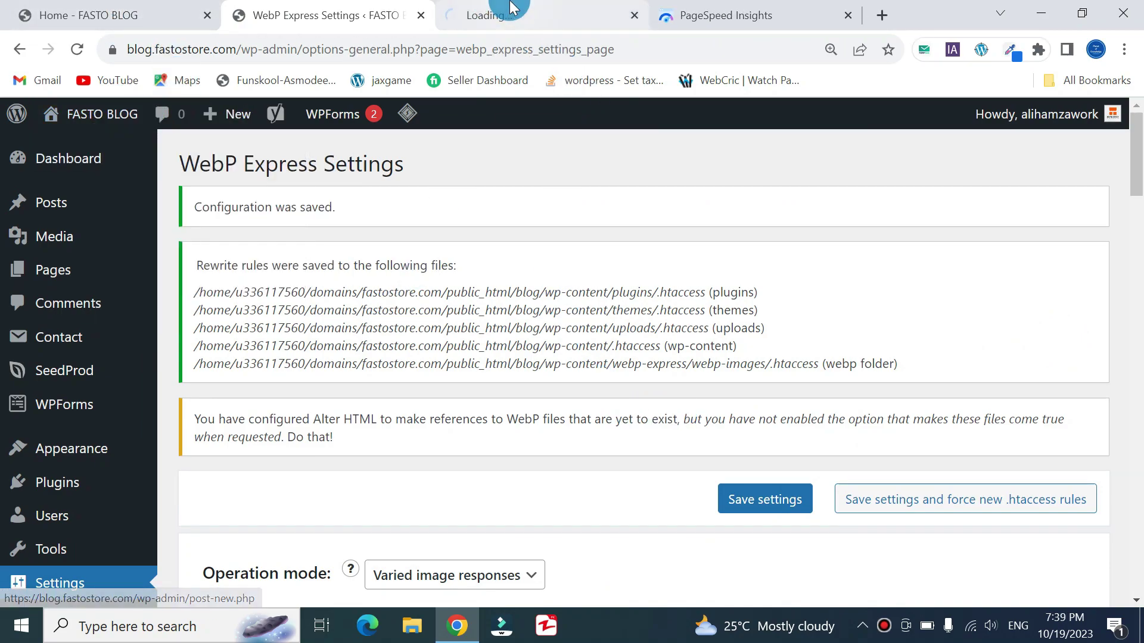
{"action": "left_click", "coordinate": [512, 8]}
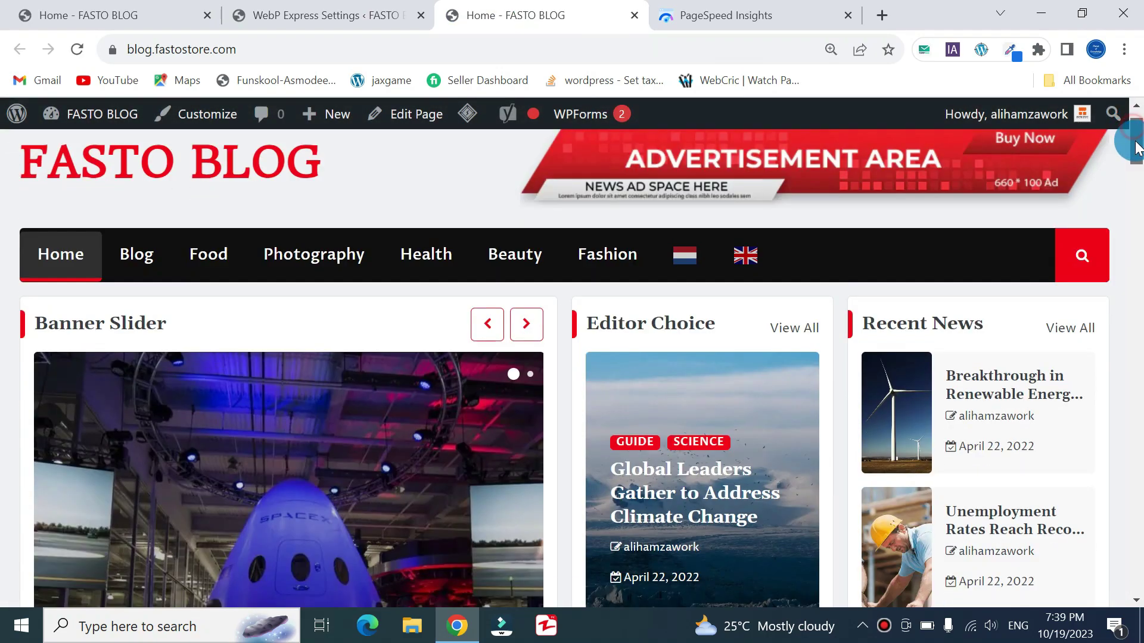
{"action": "scroll", "coordinate": [1047, 199], "scroll_direction": "down", "scroll_amount": 3}
{"action": "left_click", "coordinate": [283, 523]}
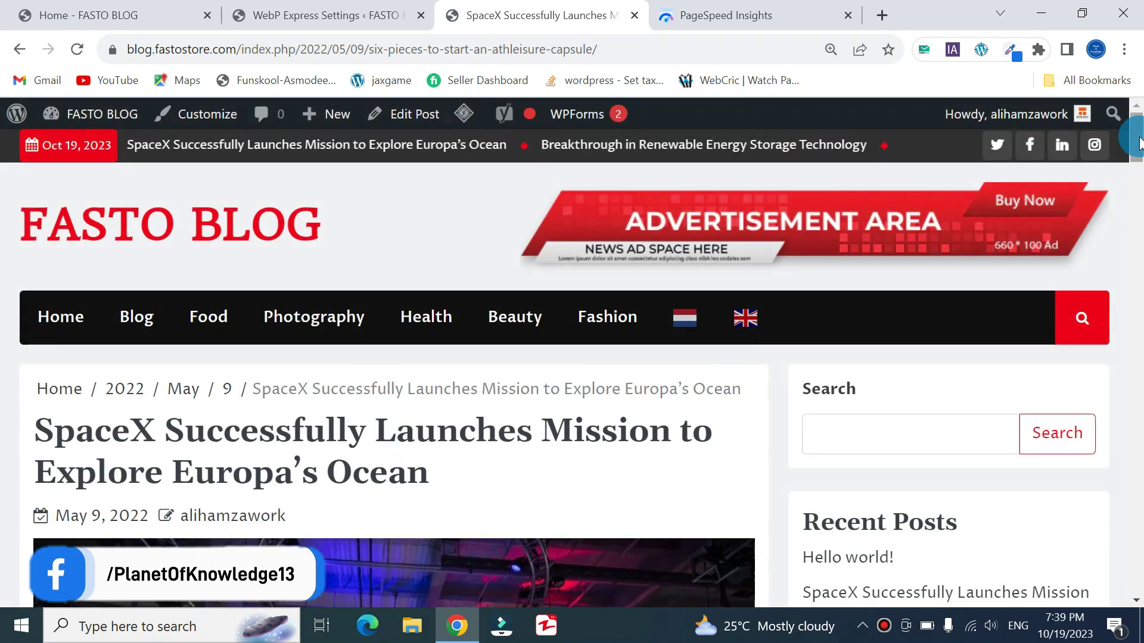
{"action": "left_click_drag", "start_coordinate": [1140, 143], "coordinate": [1140, 168]}
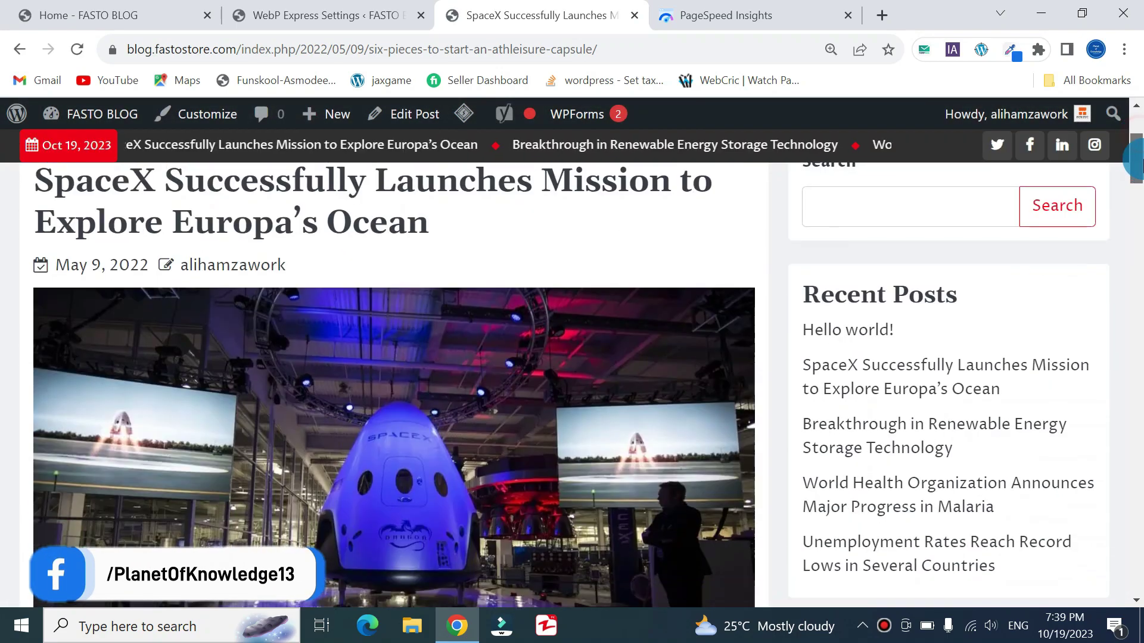
Open the SpaceX post's featured image in its own tab, check the file extension in its URL, and close that tab
{"action": "right_click", "coordinate": [496, 382]}
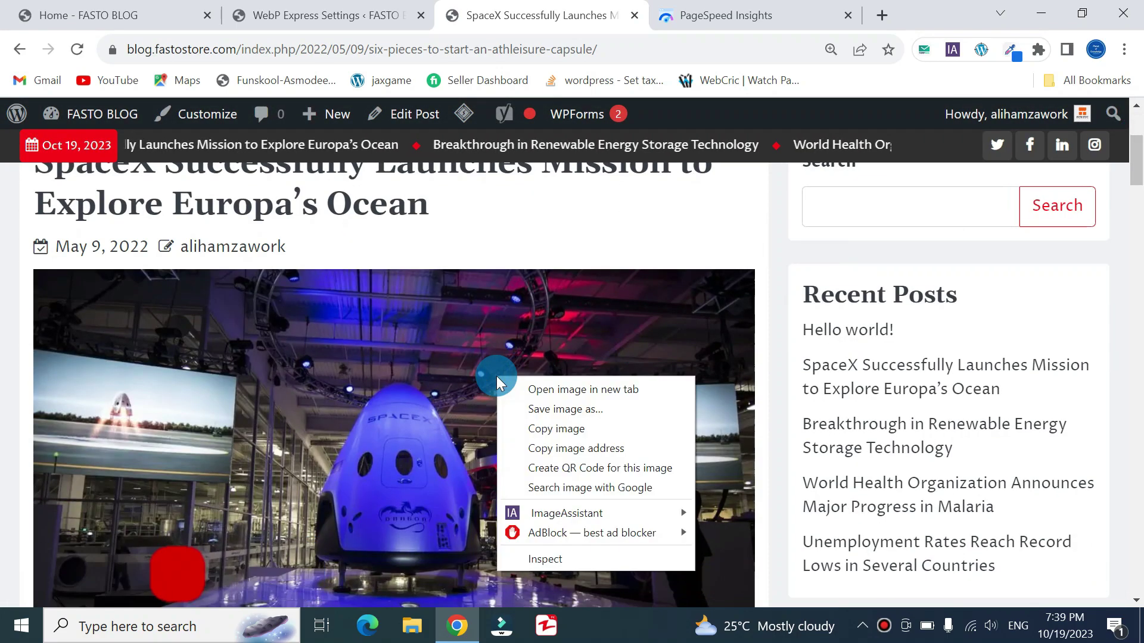
{"action": "left_click", "coordinate": [538, 389]}
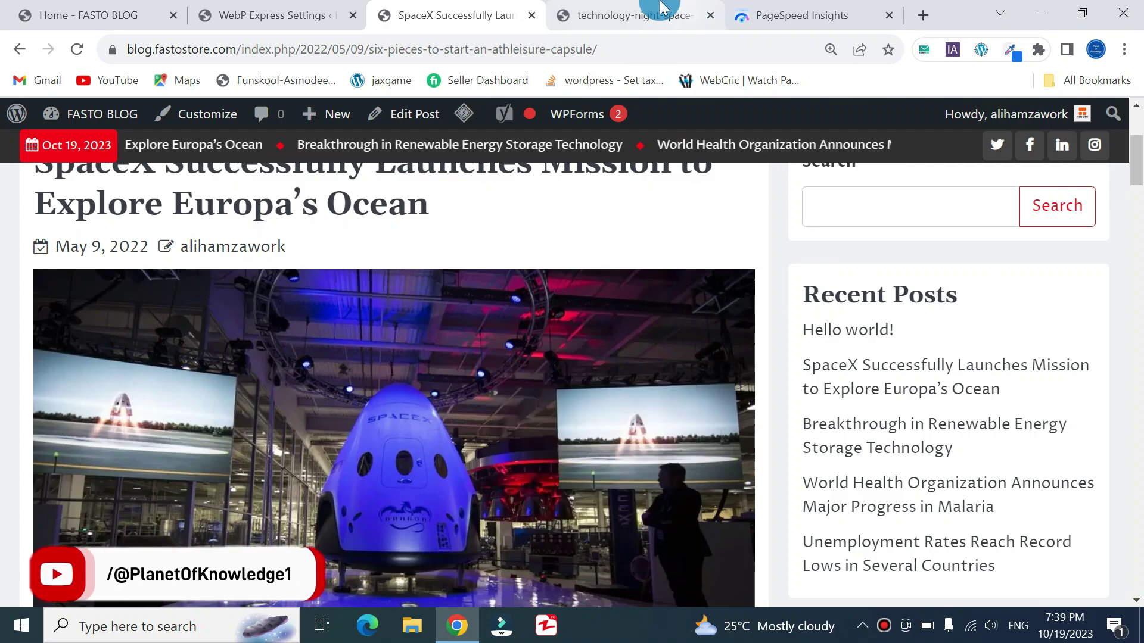
{"action": "left_click", "coordinate": [655, 13]}
{"action": "left_click", "coordinate": [694, 51]}
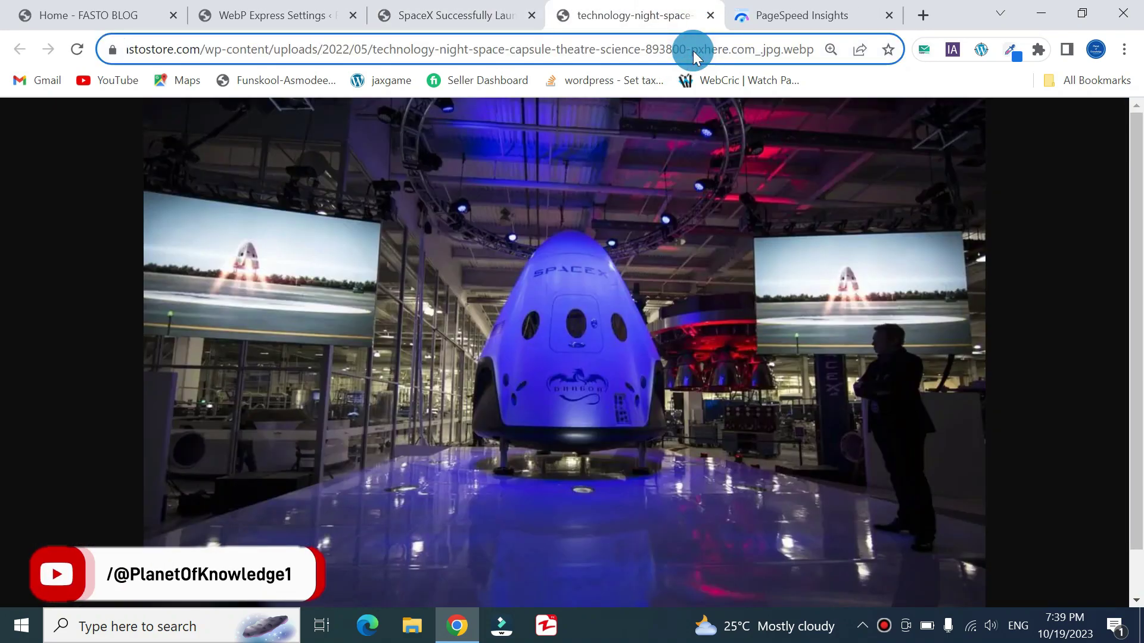
{"action": "left_click_drag", "start_coordinate": [783, 52], "coordinate": [804, 51]}
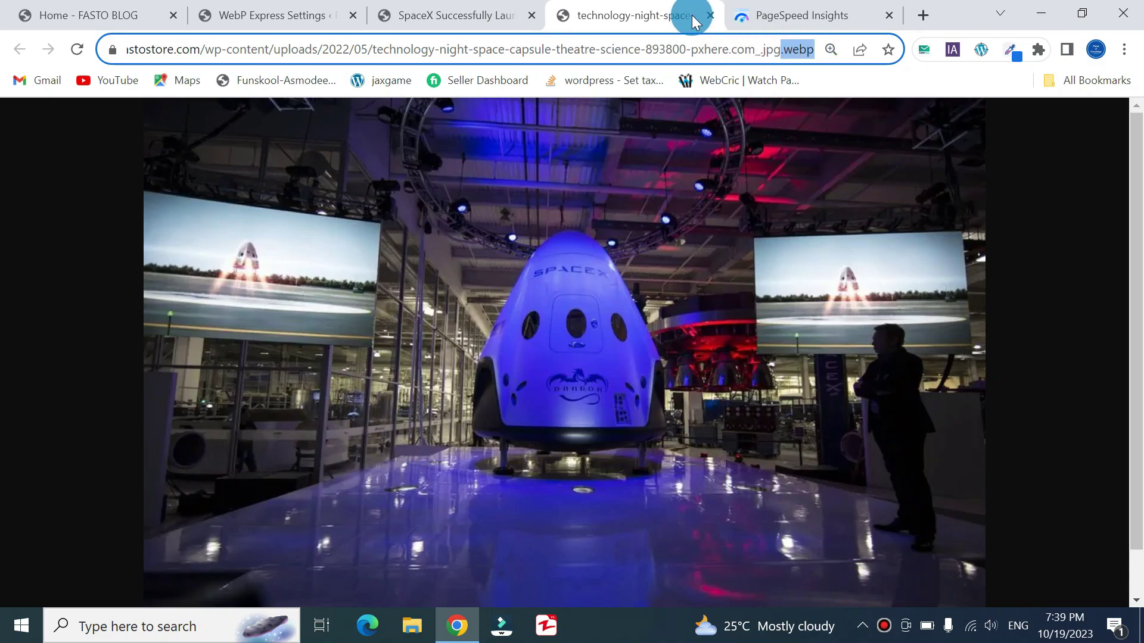
{"action": "left_click", "coordinate": [712, 18]}
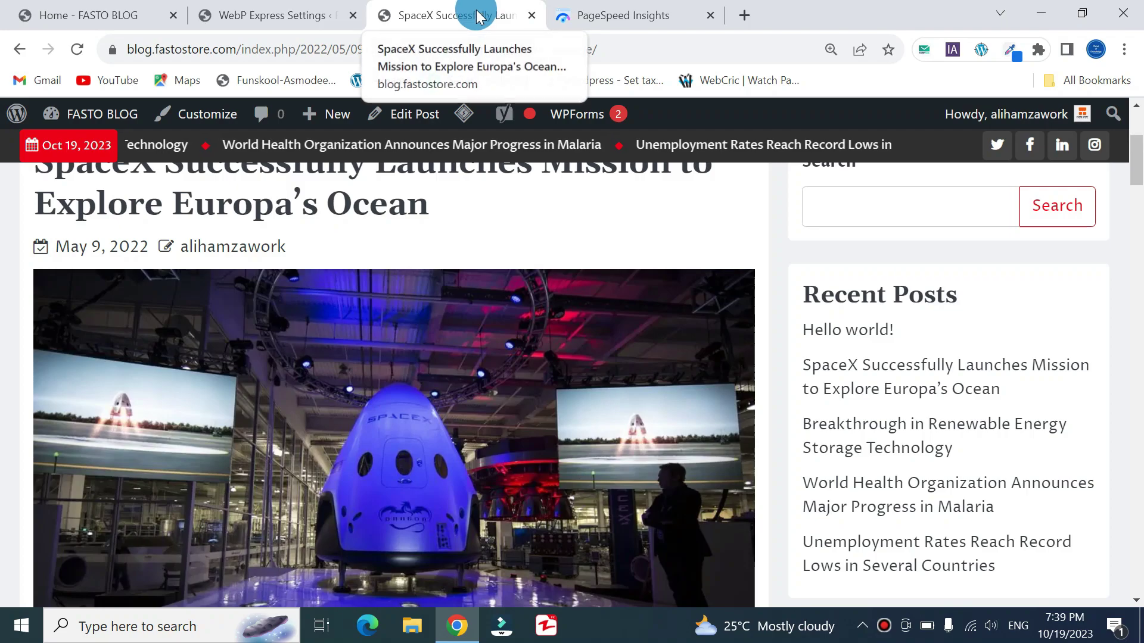
Review the mobile and desktop results in the PageSpeed Insights report from before the conversion
{"action": "left_click", "coordinate": [611, 13]}
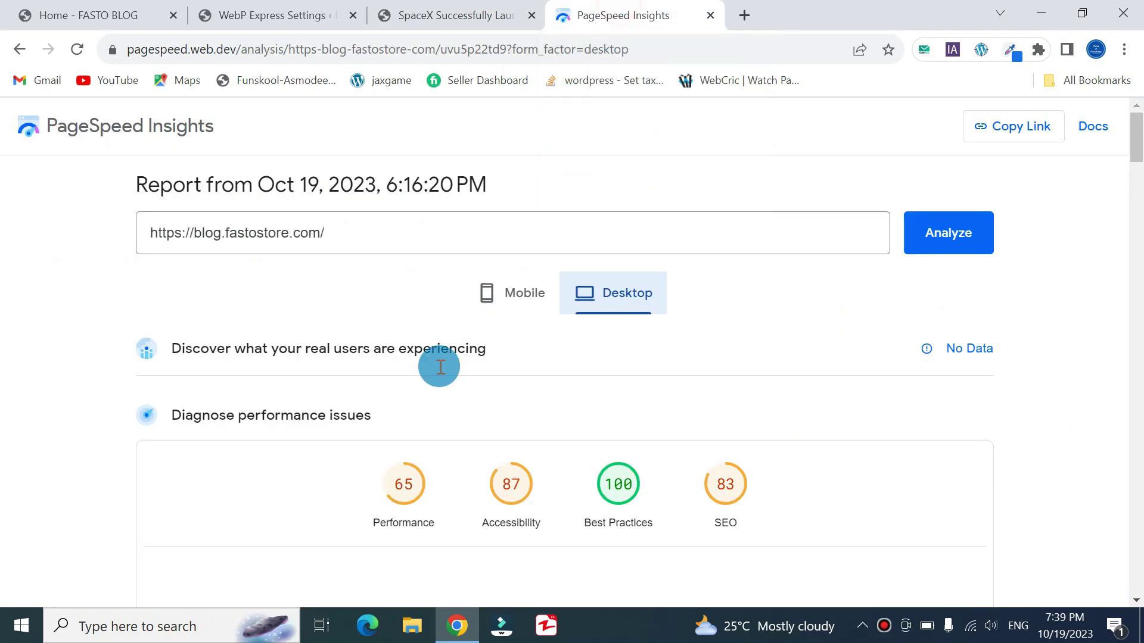
{"action": "left_click", "coordinate": [511, 292]}
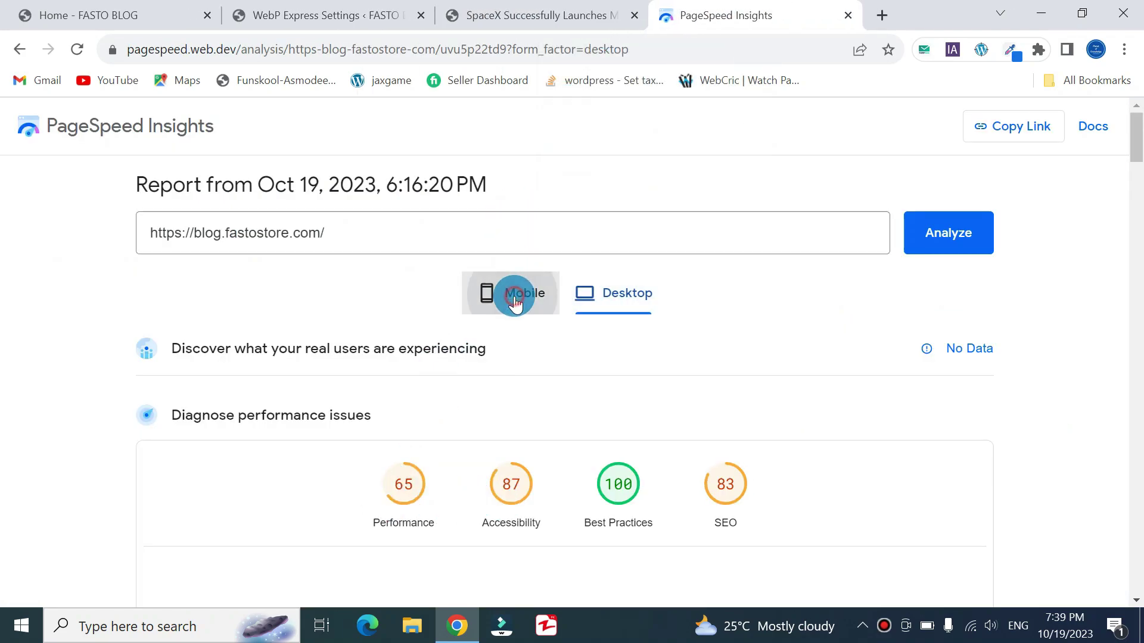
{"action": "left_click", "coordinate": [579, 311]}
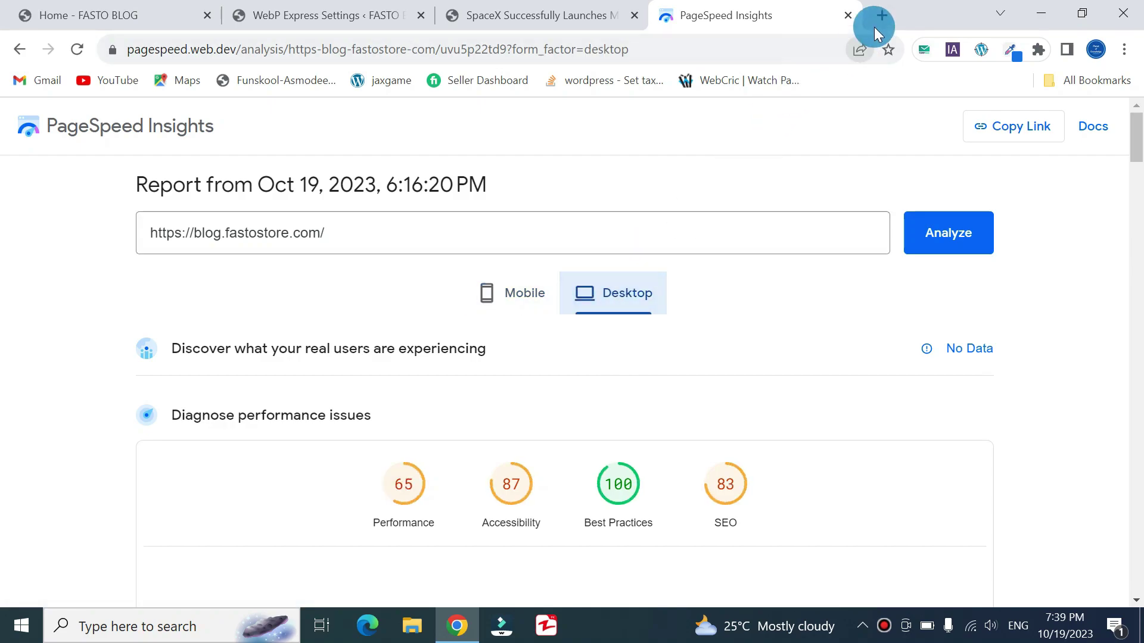
Open the PageSpeed Insights start page in a separate tab, keeping the earlier report open
{"action": "left_click", "coordinate": [882, 12]}
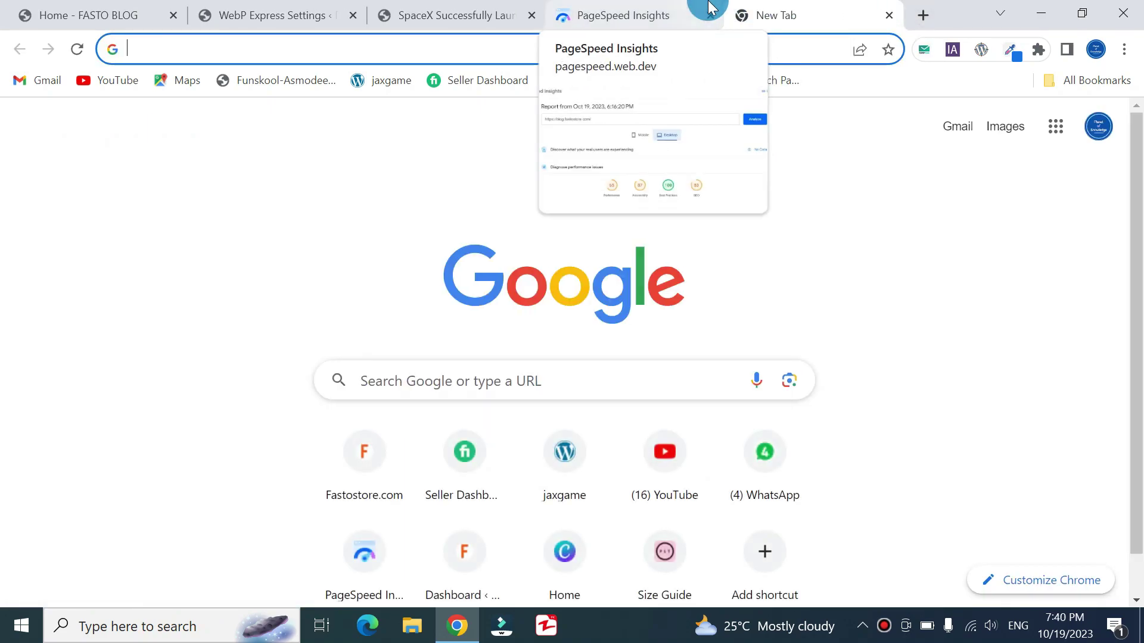
{"action": "left_click", "coordinate": [706, 9]}
{"action": "right_click", "coordinate": [120, 137]}
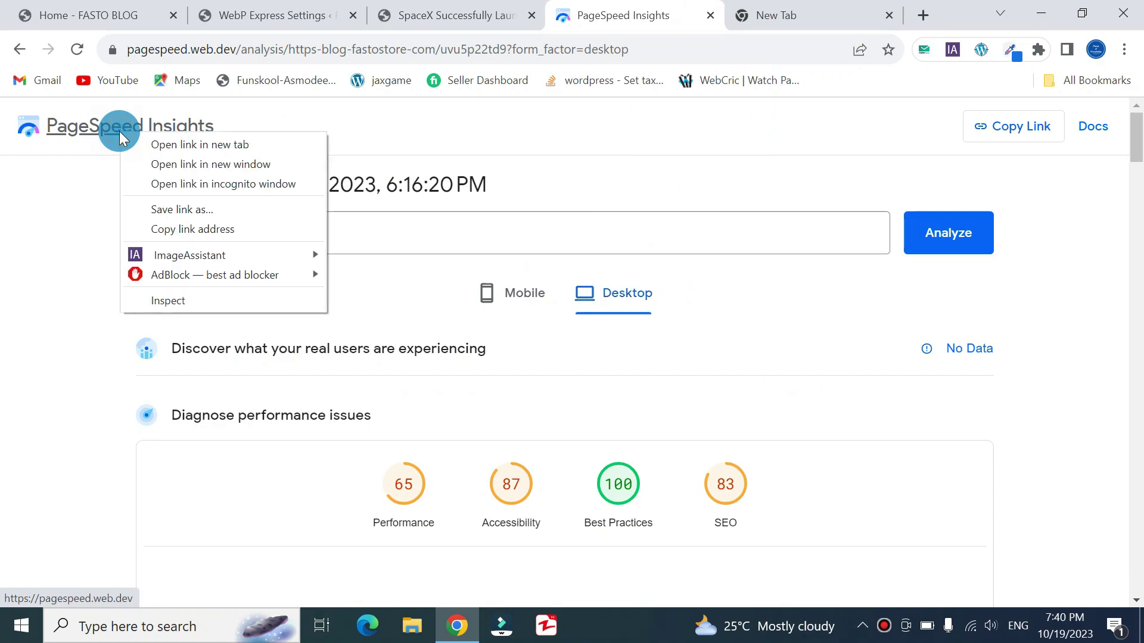
{"action": "left_click", "coordinate": [176, 145]}
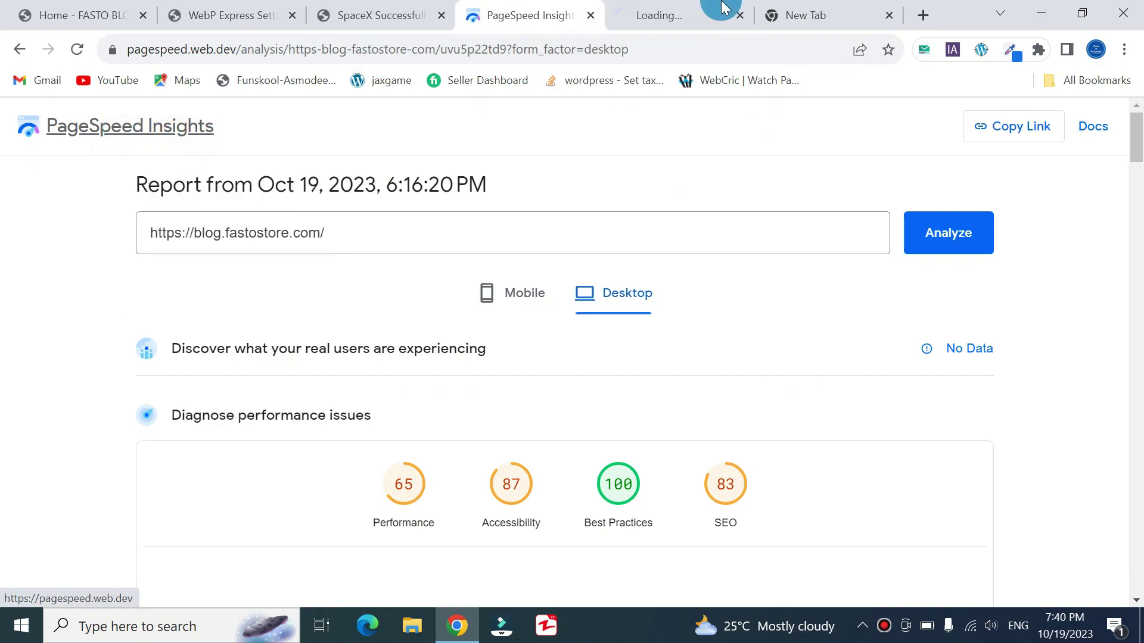
{"action": "left_click", "coordinate": [890, 17]}
{"action": "left_click", "coordinate": [812, 14]}
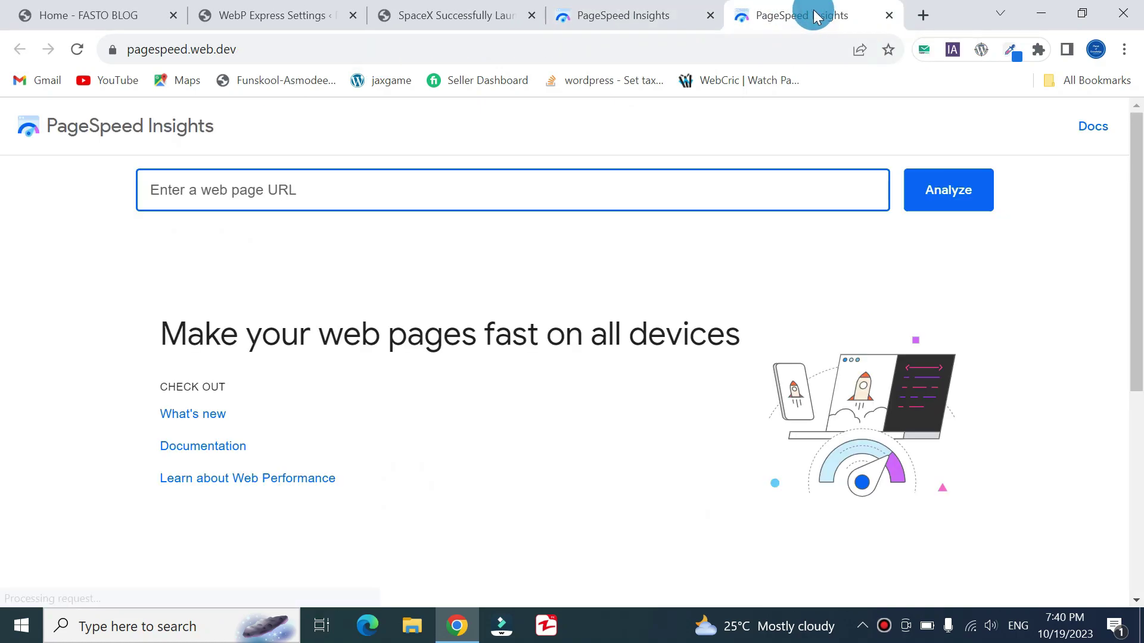
{"action": "left_click", "coordinate": [390, 7]}
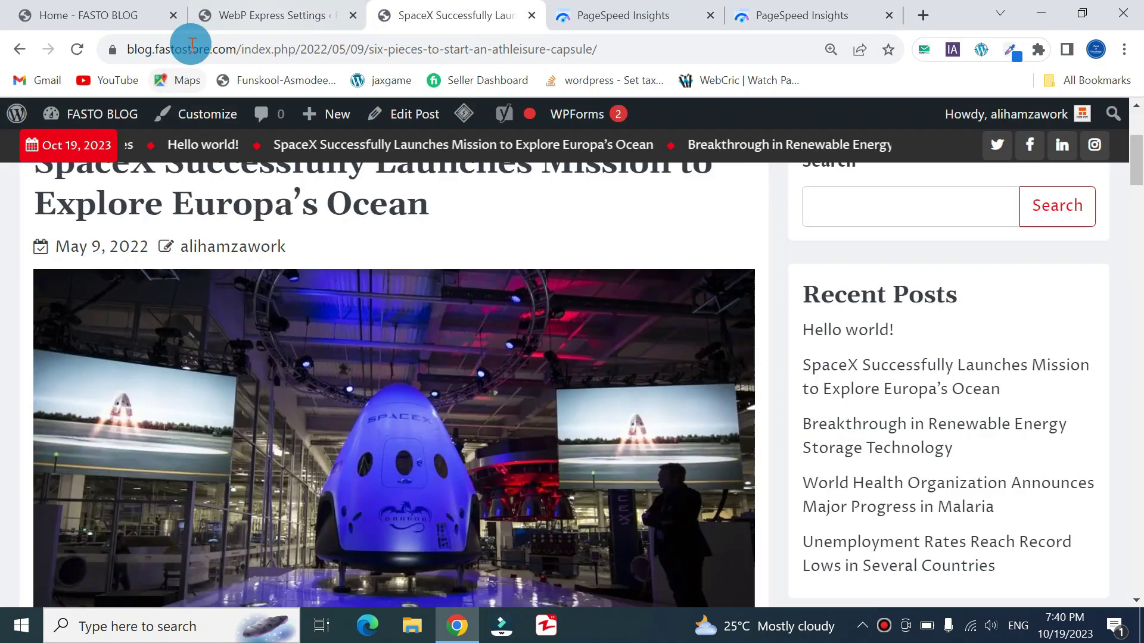
{"action": "left_click", "coordinate": [254, 20]}
{"action": "left_click_drag", "start_coordinate": [237, 50], "coordinate": [126, 55]}
{"action": "key", "text": "ctrl+c"}
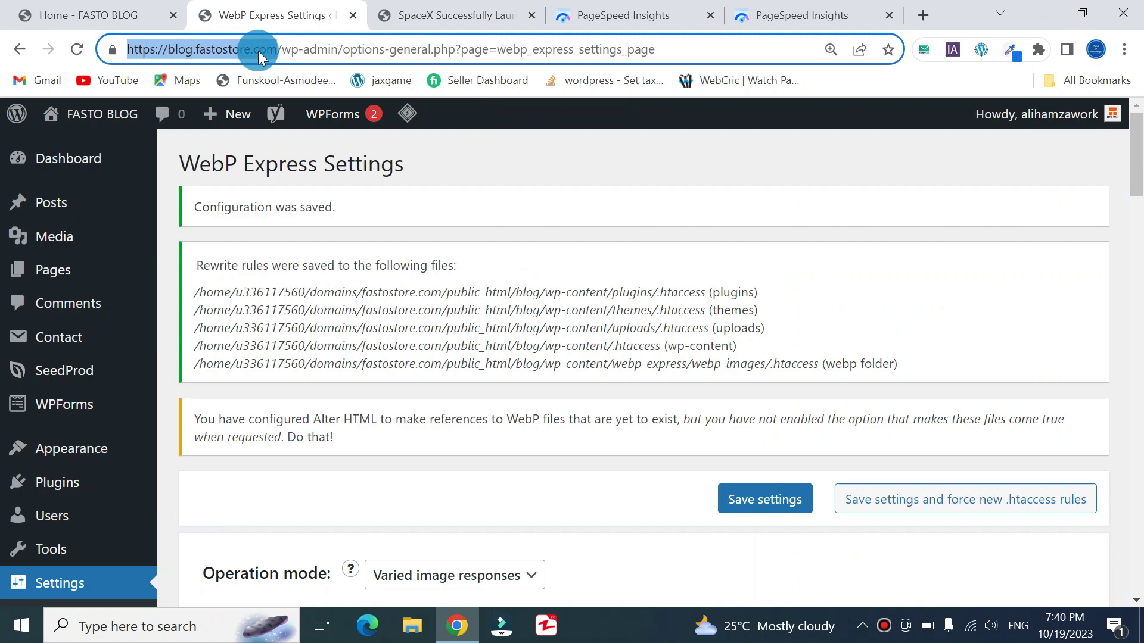
{"action": "left_click", "coordinate": [830, 9]}
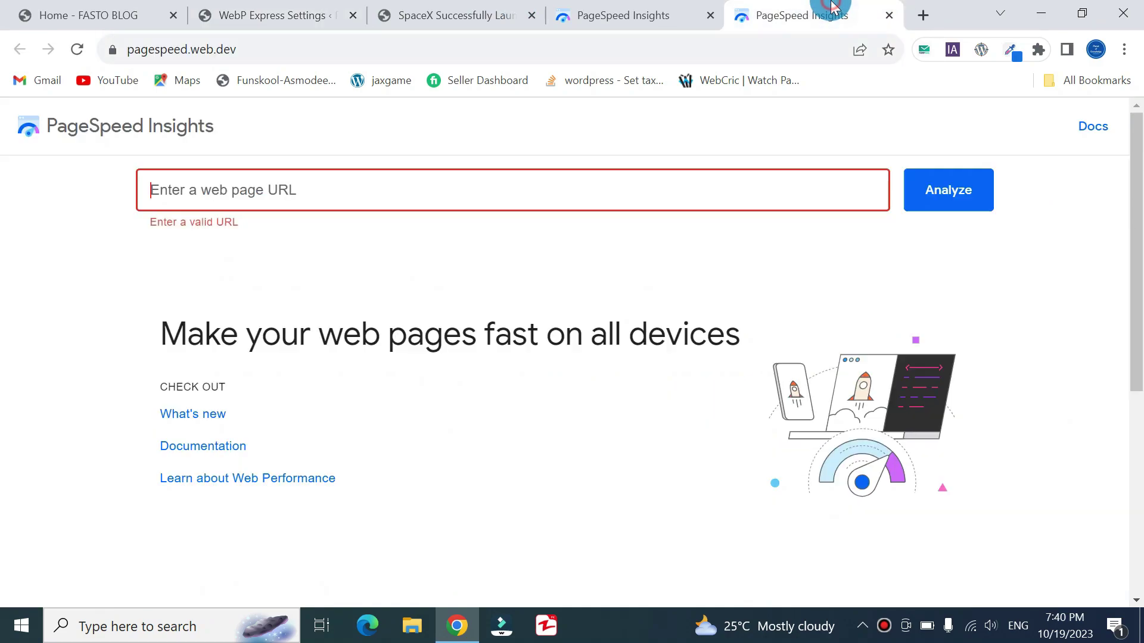
{"action": "left_click", "coordinate": [493, 195]}
{"action": "right_click", "coordinate": [493, 195]}
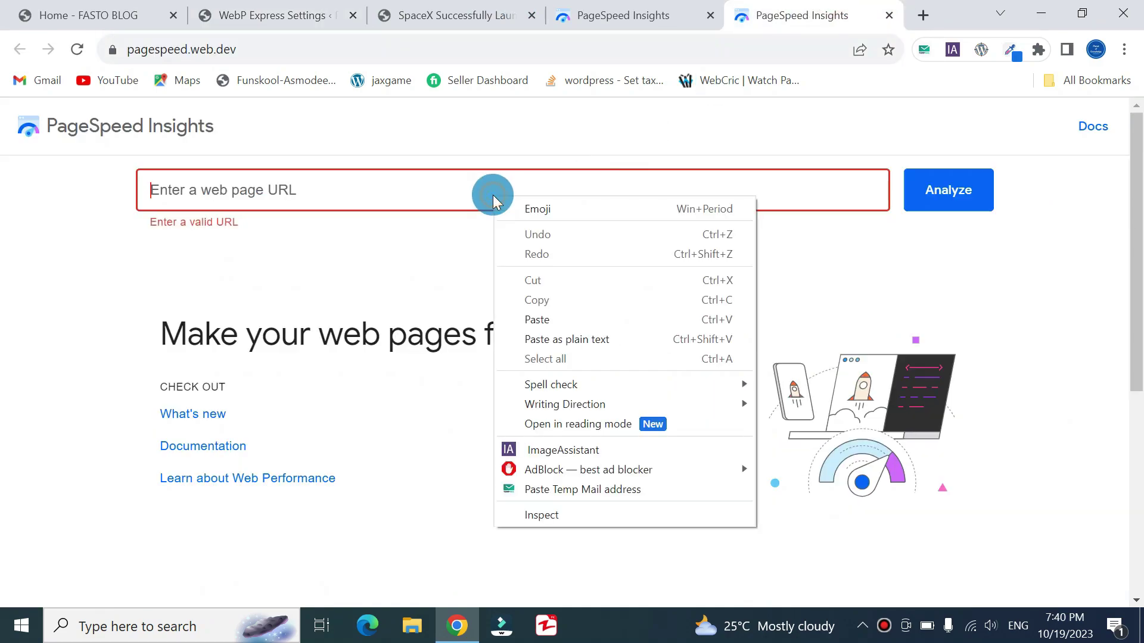
{"action": "left_click", "coordinate": [538, 319]}
{"action": "left_click", "coordinate": [935, 206]}
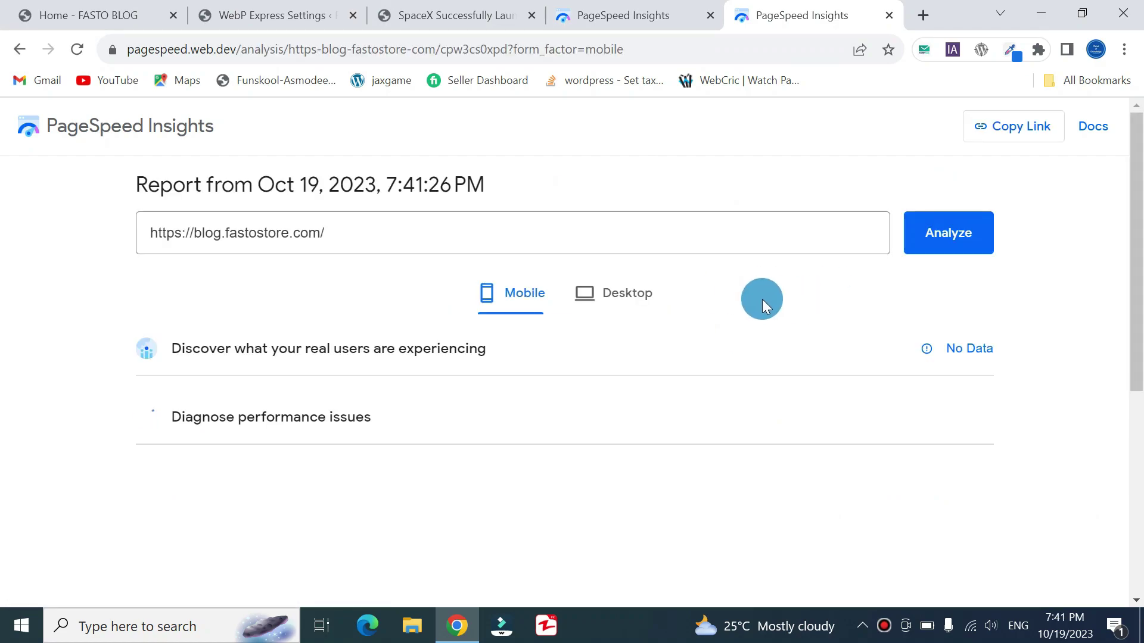
Check the mobile and desktop performance scores in the new PageSpeed report
{"action": "left_click", "coordinate": [600, 307]}
{"action": "left_click", "coordinate": [517, 306]}
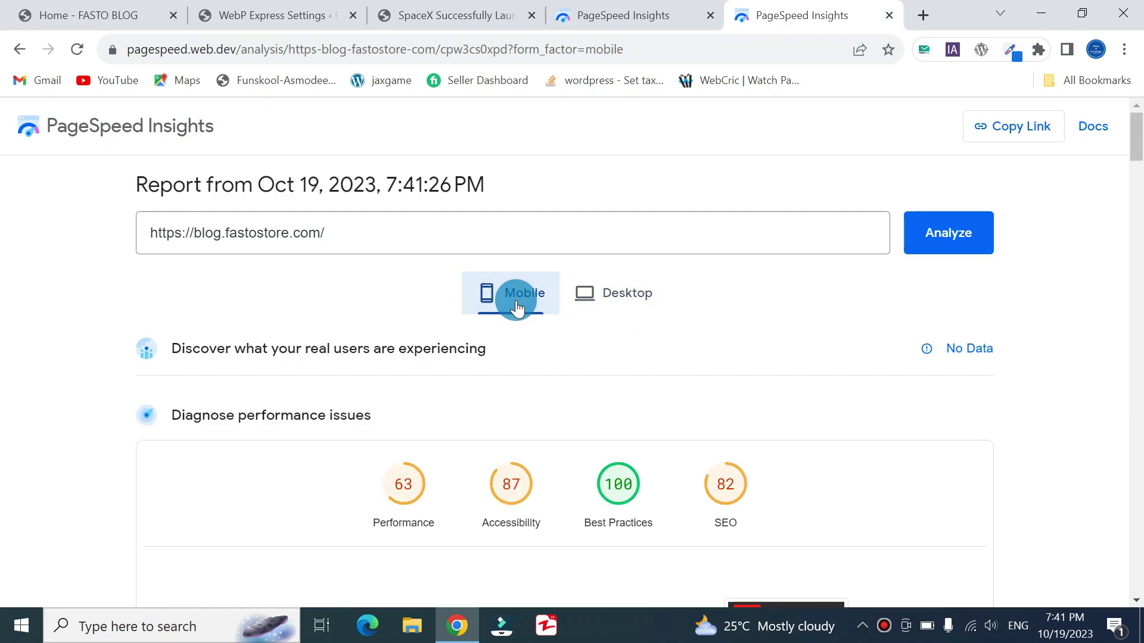
{"action": "left_click", "coordinate": [607, 308]}
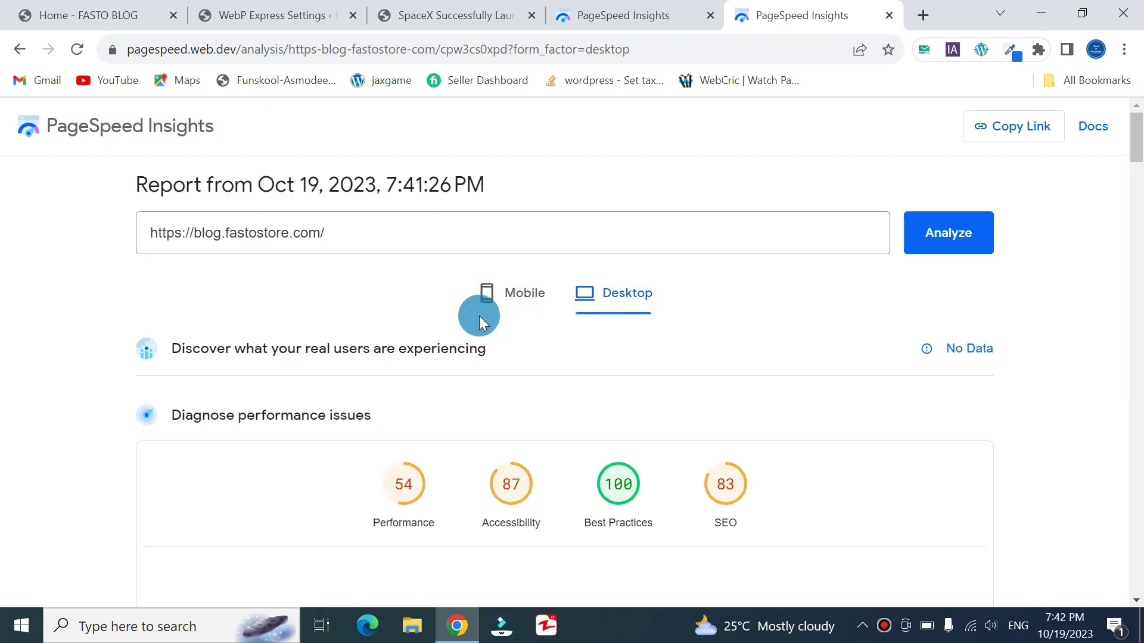
{"action": "left_click", "coordinate": [501, 316]}
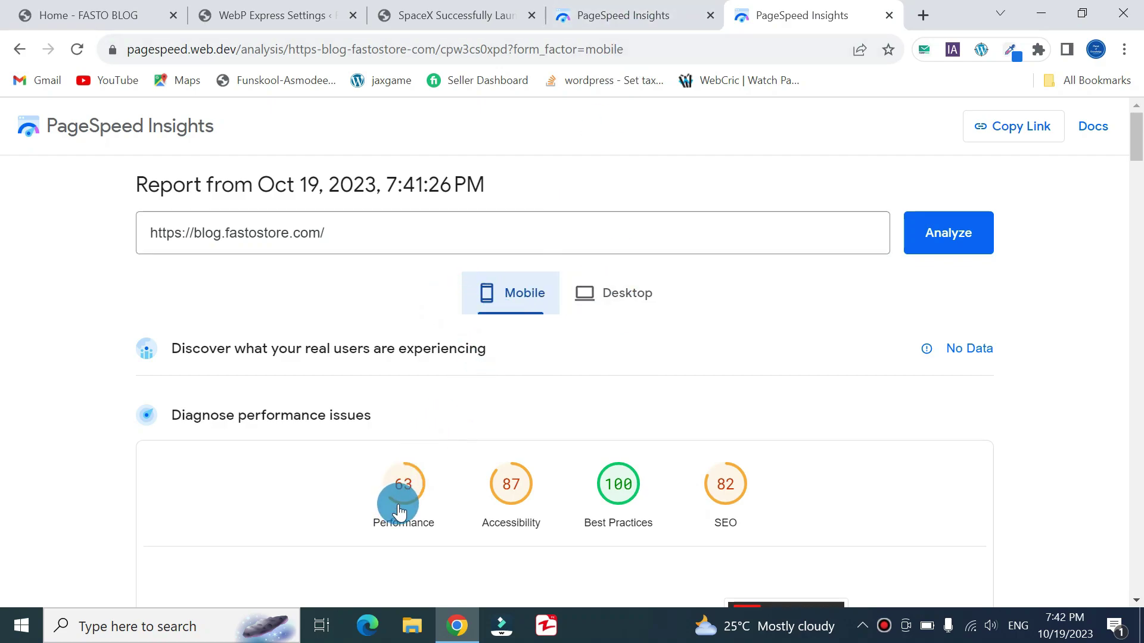
Compare the mobile and desktop scores of the earlier PageSpeed report with those of the new one
{"action": "left_click", "coordinate": [595, 21]}
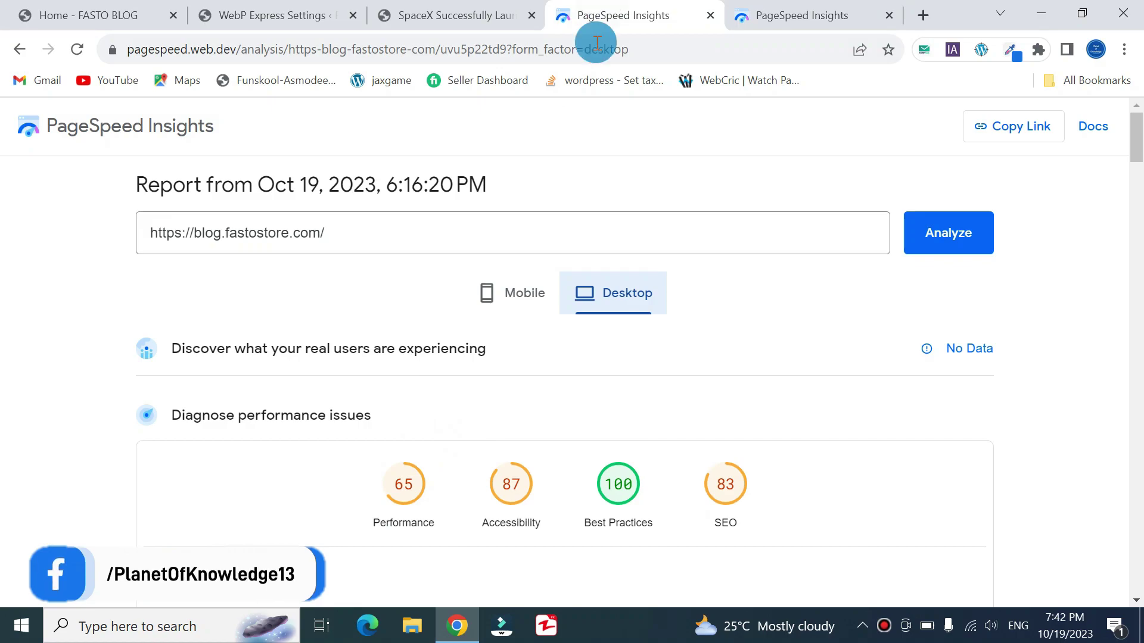
{"action": "left_click", "coordinate": [511, 292]}
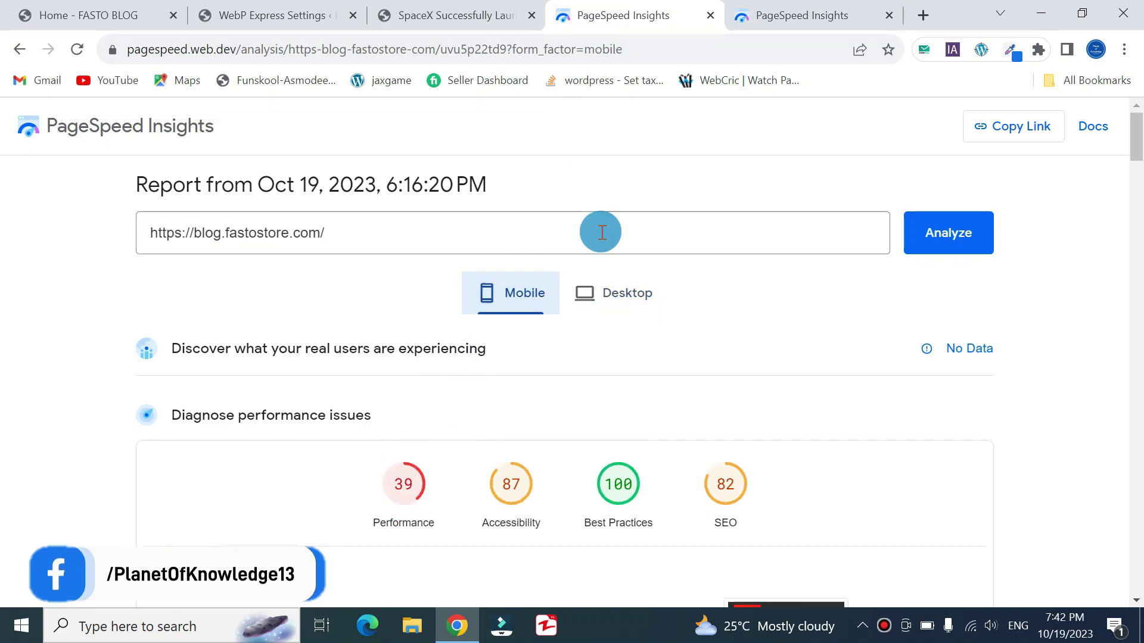
{"action": "left_click", "coordinate": [801, 15]}
{"action": "left_click", "coordinate": [630, 309]}
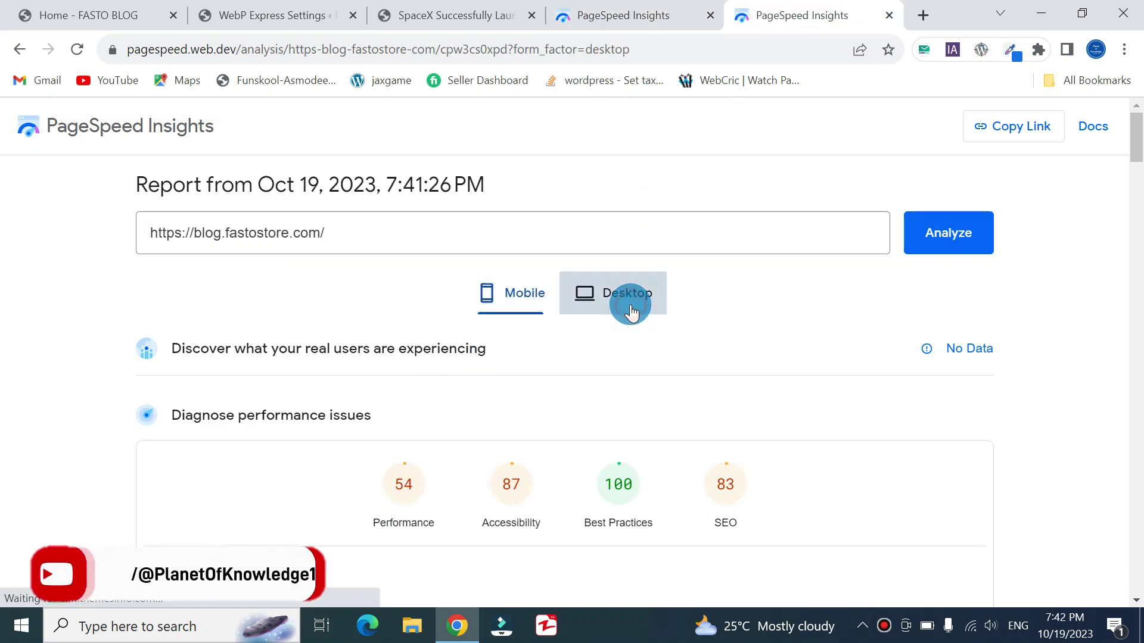
{"action": "left_click", "coordinate": [613, 20]}
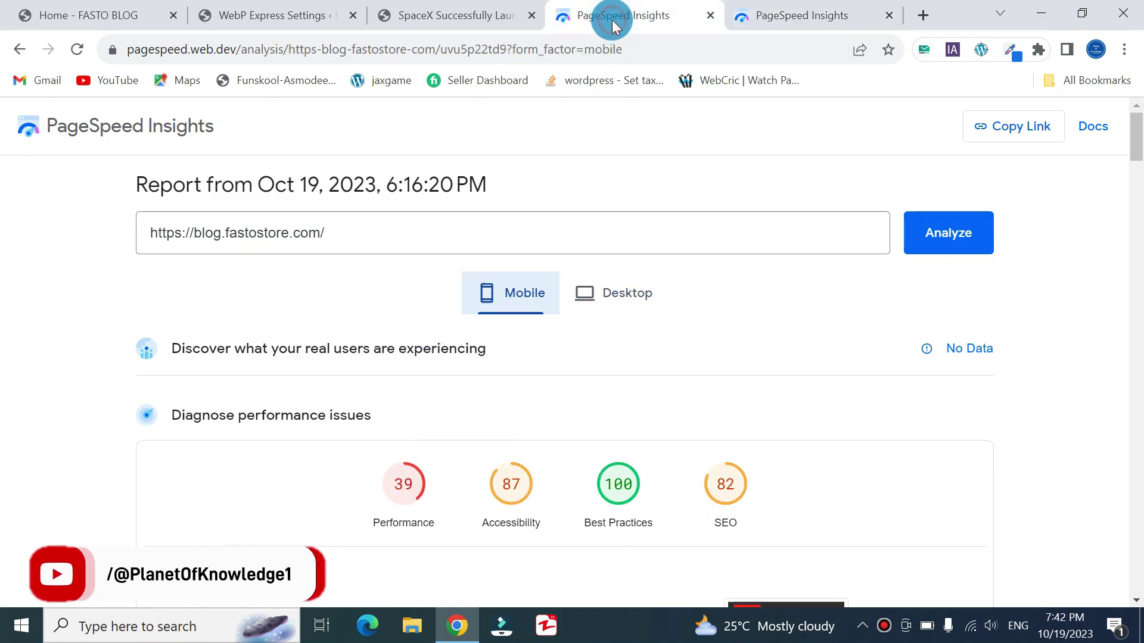
{"action": "left_click", "coordinate": [583, 296]}
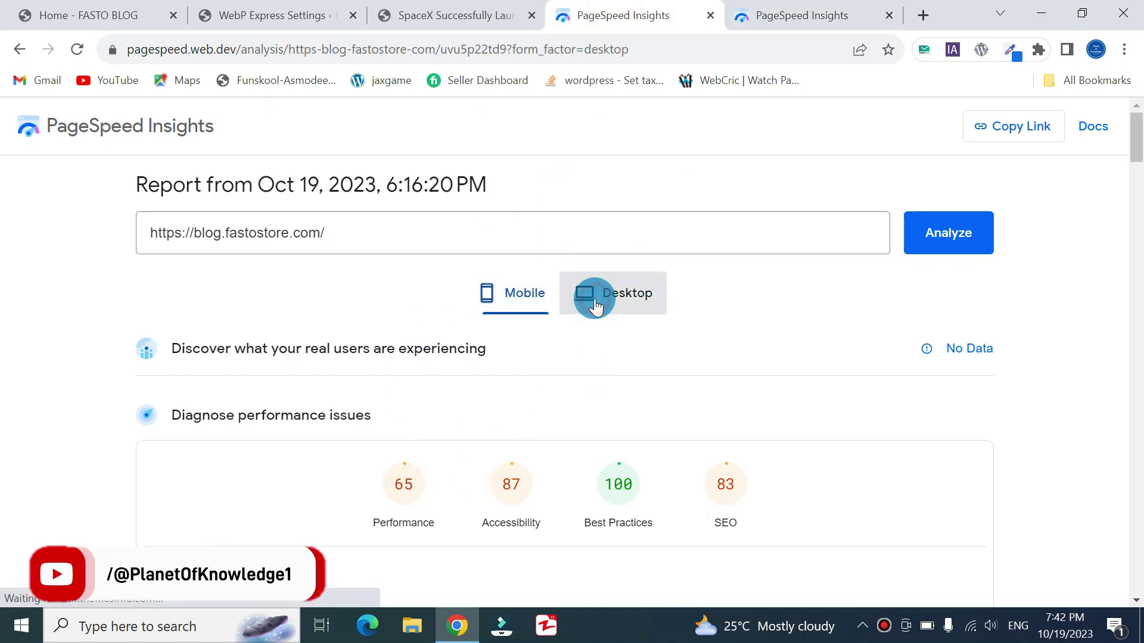
{"action": "left_click", "coordinate": [754, 8]}
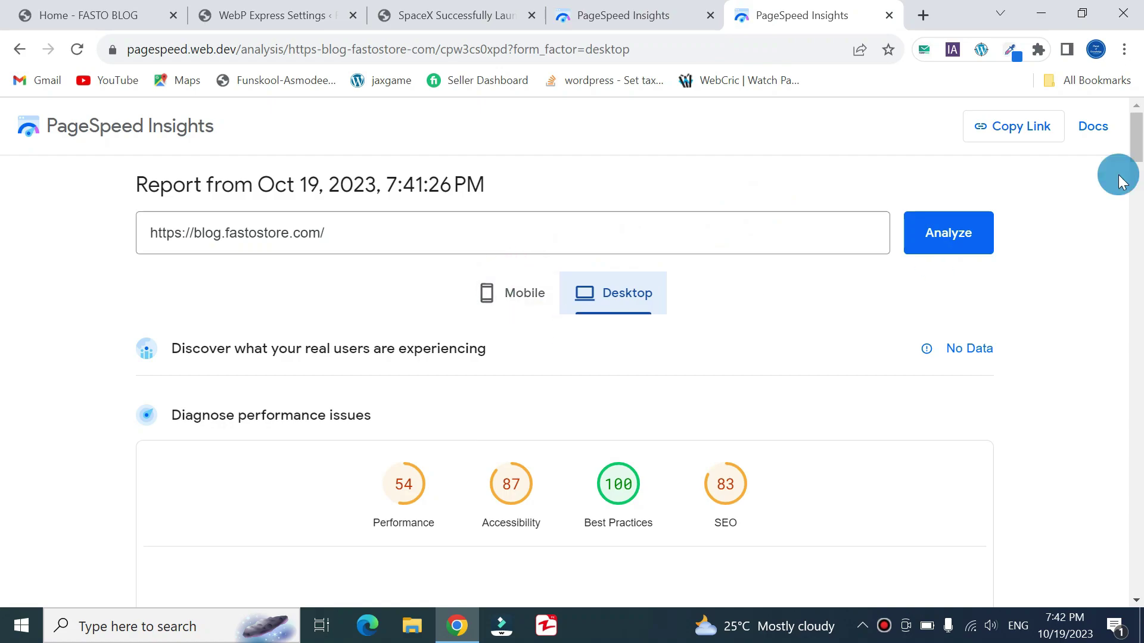
Examine the mobile metrics in the new PageSpeed report, then return to its overall scores
{"action": "mouse_move", "coordinate": [1141, 128]}
{"action": "left_mouse_down"}
{"action": "mouse_move", "coordinate": [1141, 226]}
{"action": "mouse_move", "coordinate": [1141, 138]}
{"action": "left_mouse_up"}
{"action": "left_click", "coordinate": [524, 293]}
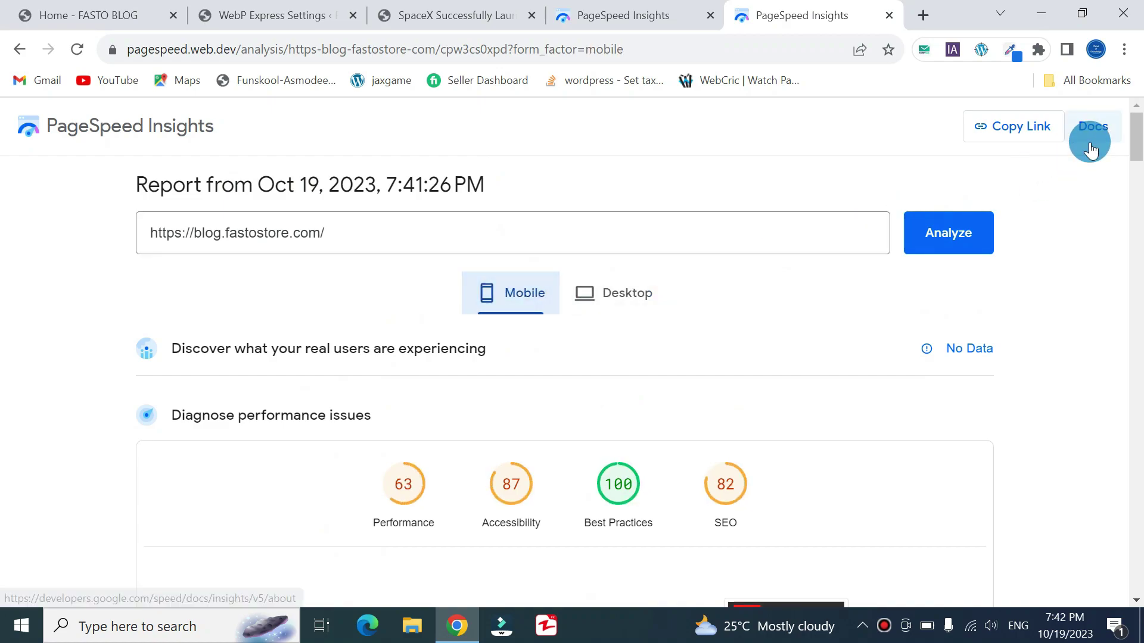
{"action": "left_click_drag", "start_coordinate": [1141, 133], "coordinate": [1141, 190]}
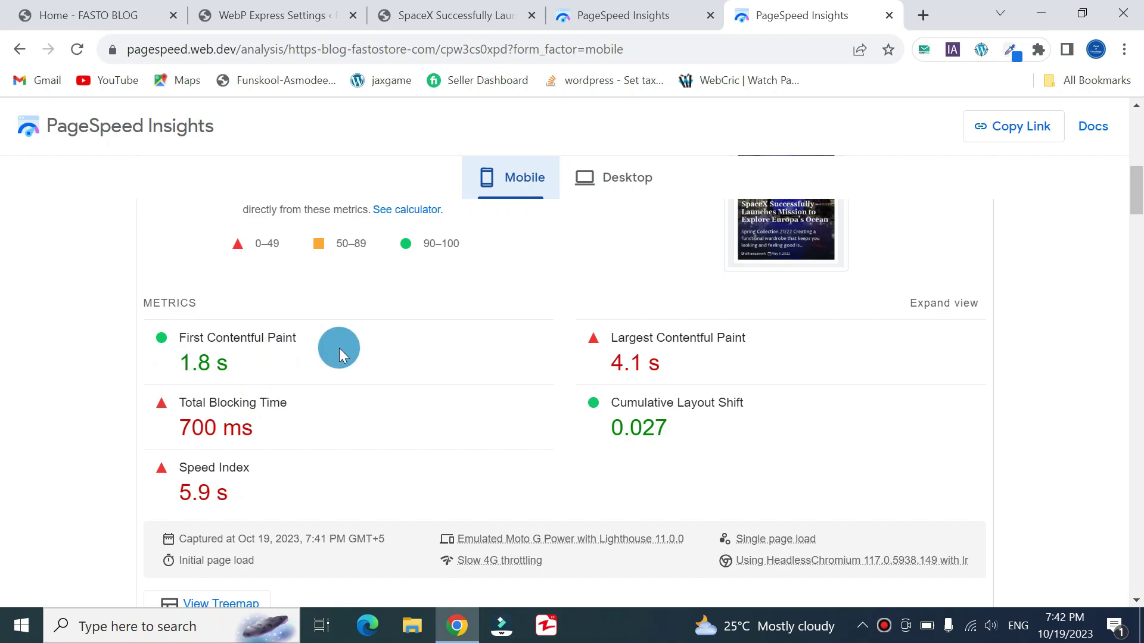
{"action": "left_click_drag", "start_coordinate": [1141, 202], "coordinate": [1135, 119]}
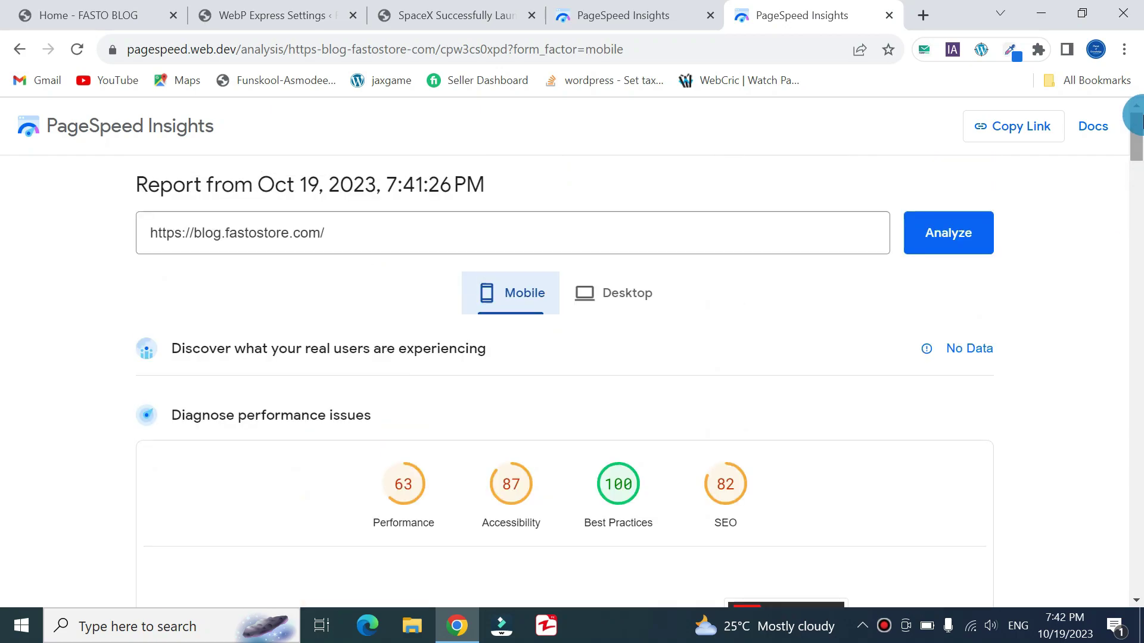
Return to the blog's home page in its original tab
{"action": "left_click", "coordinate": [465, 8]}
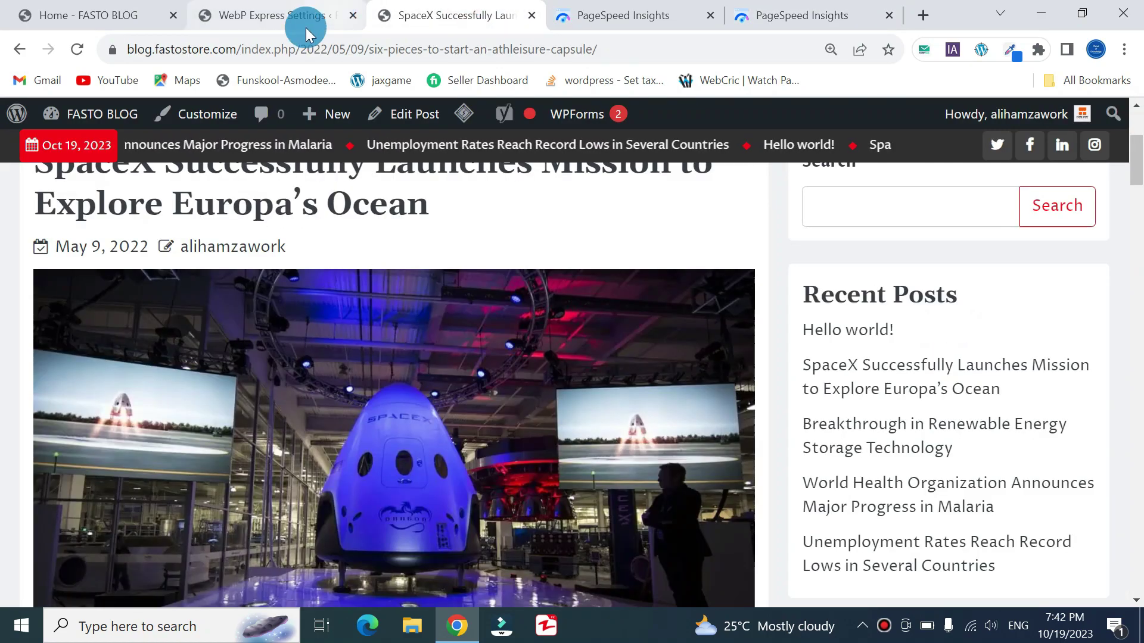
{"action": "left_click", "coordinate": [255, 7]}
{"action": "left_click", "coordinate": [120, 8]}
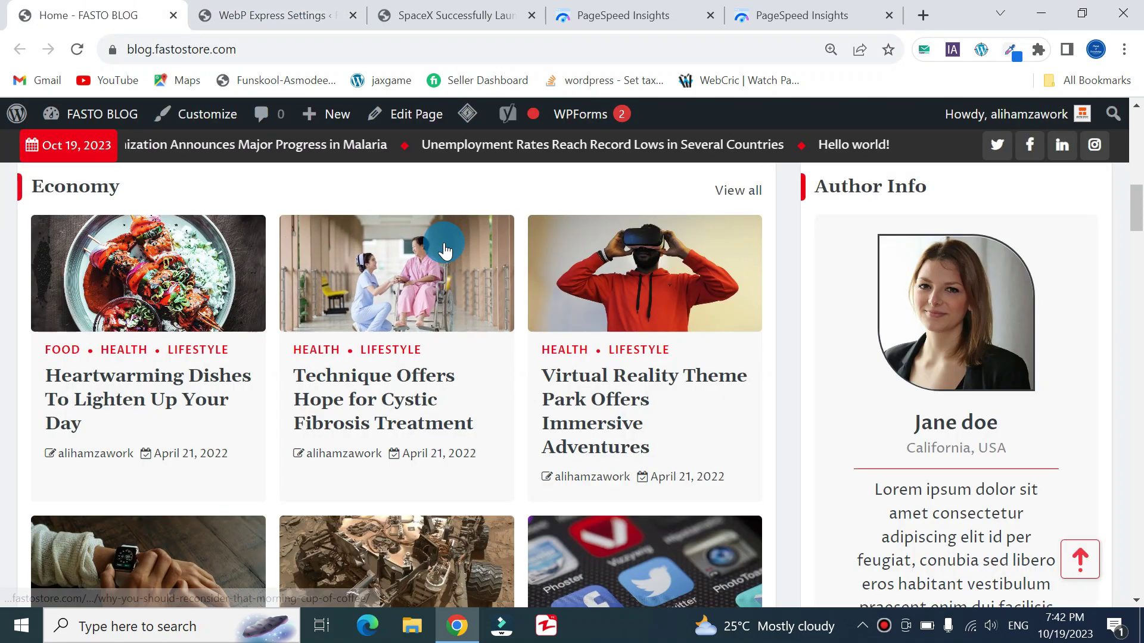